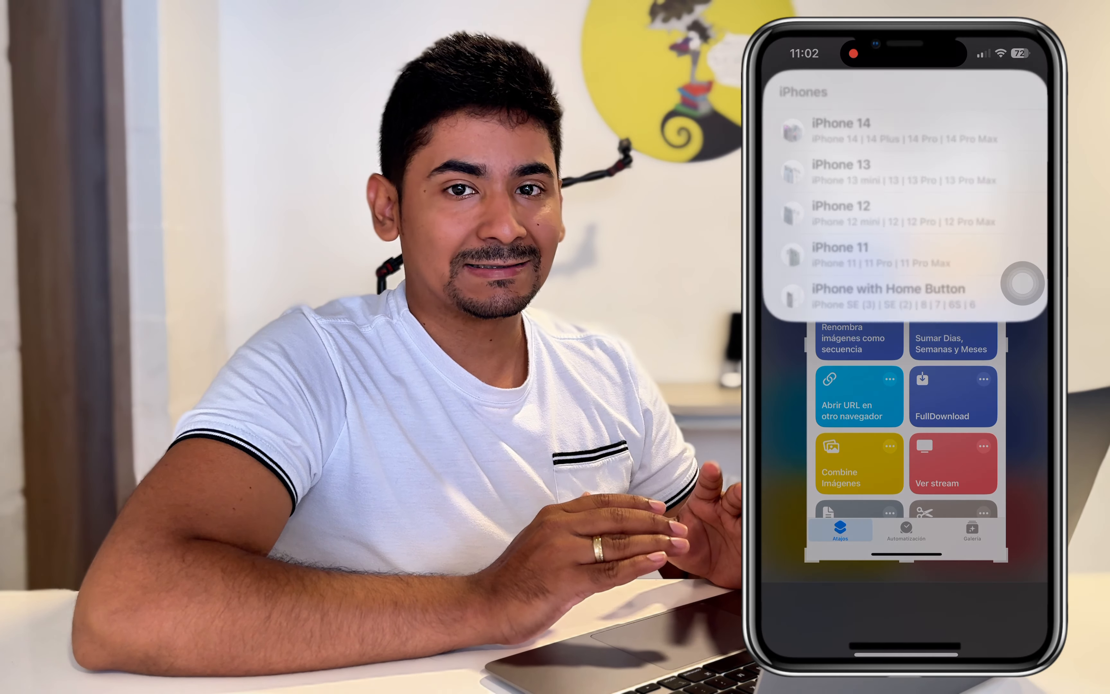
# - Frame the screenshot with the iPhone 14 Pro model and open the newest framed image in the Photos library
pyautogui.click(906, 132)
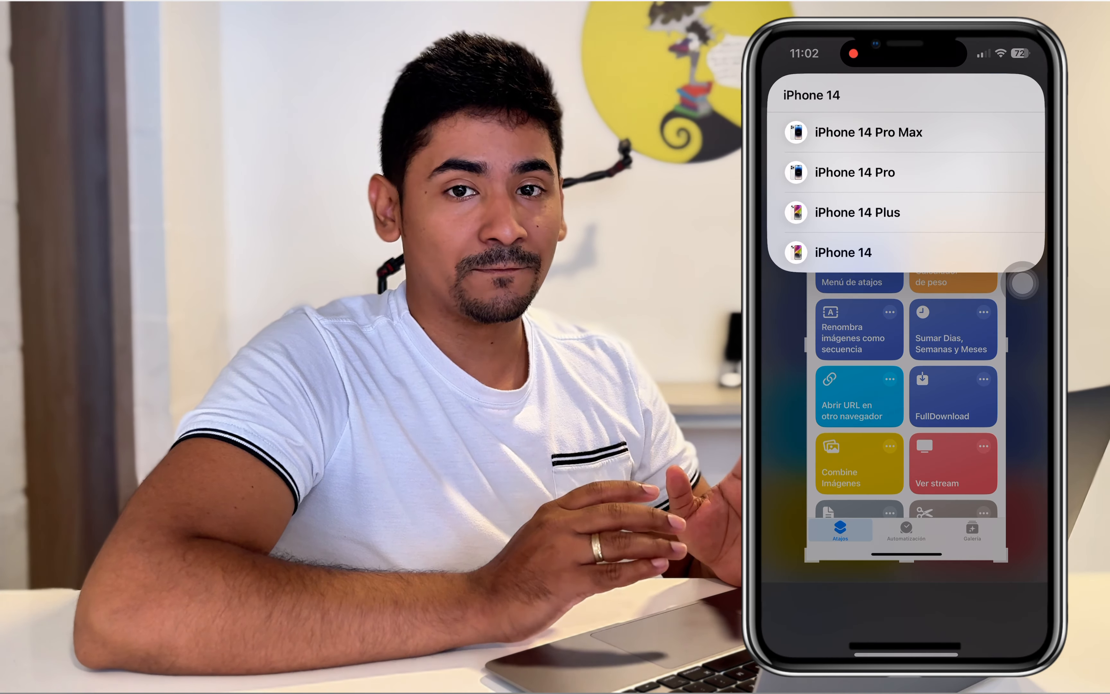
pyautogui.click(905, 171)
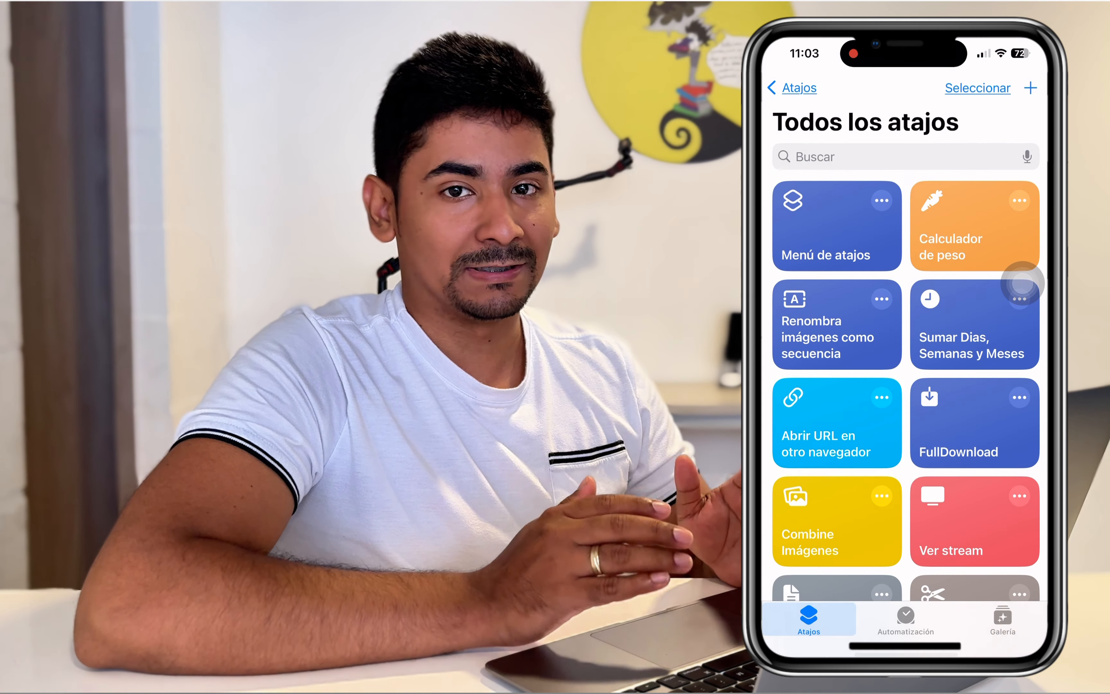
pyautogui.moveTo(905, 649); pyautogui.dragTo(905, 505)
pyautogui.click(1003, 404)
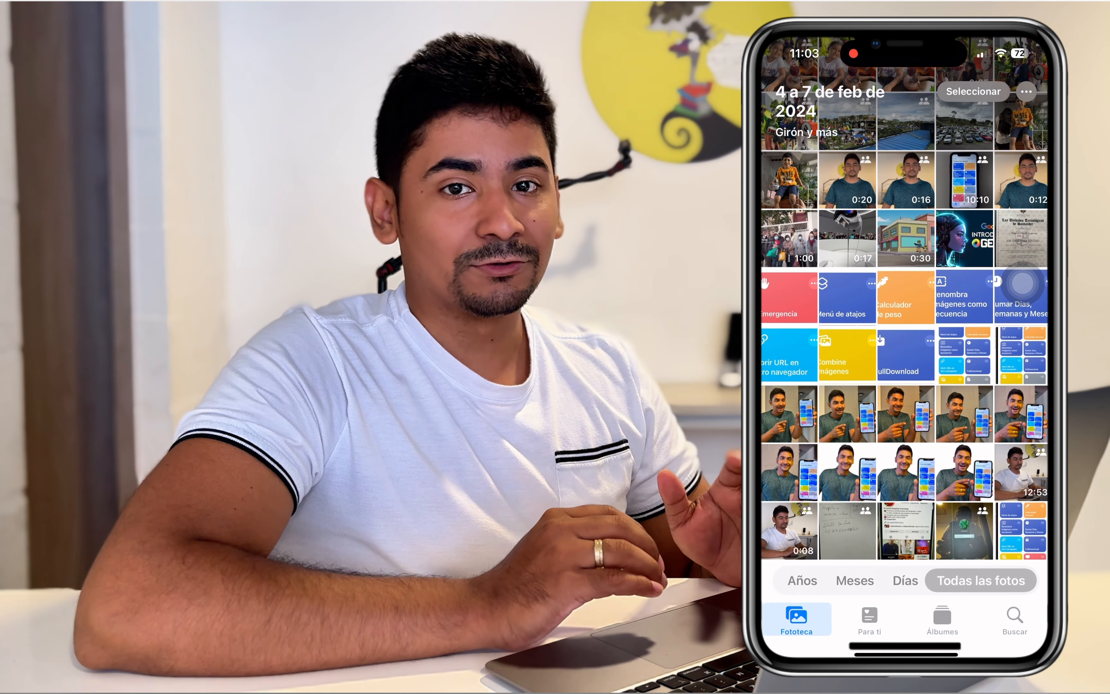
pyautogui.click(1022, 531)
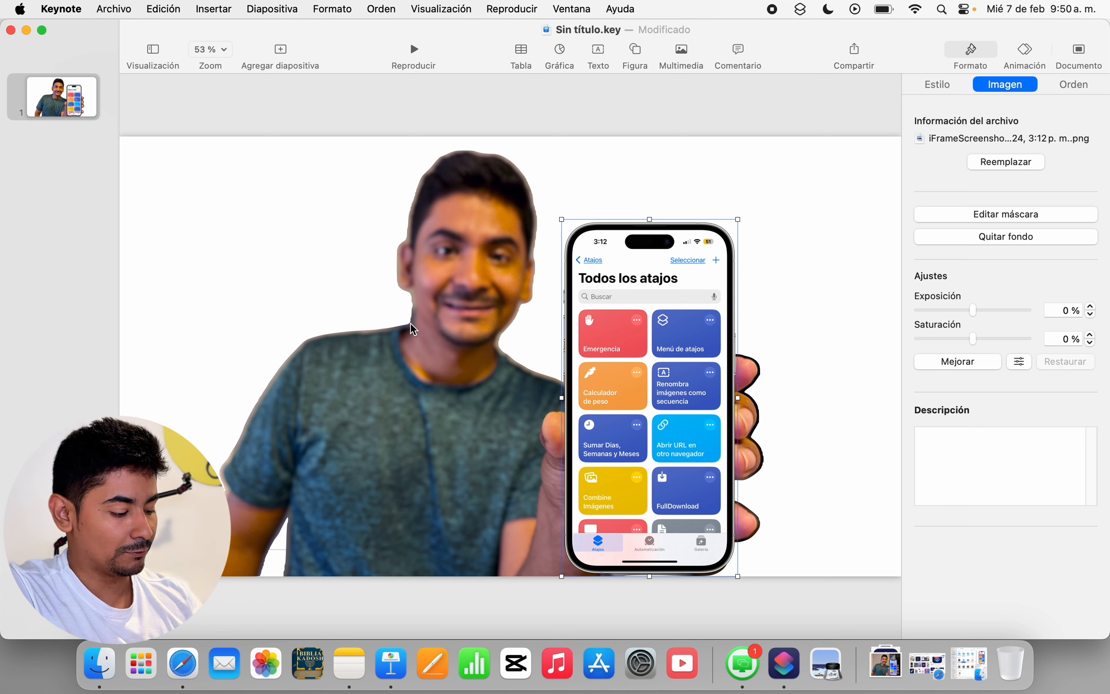
# - Add the Atajos app icon PNG from the Descargas folder to the slide beside the person and shrink it slightly
pyautogui.click(98, 671)
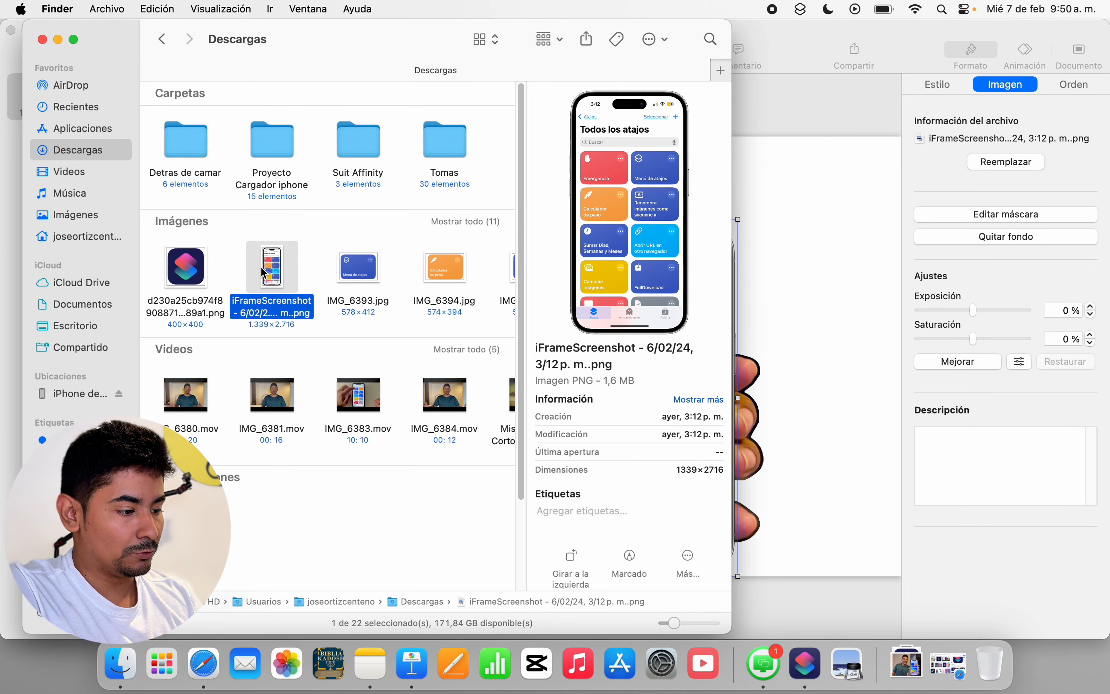
pyautogui.click(198, 276)
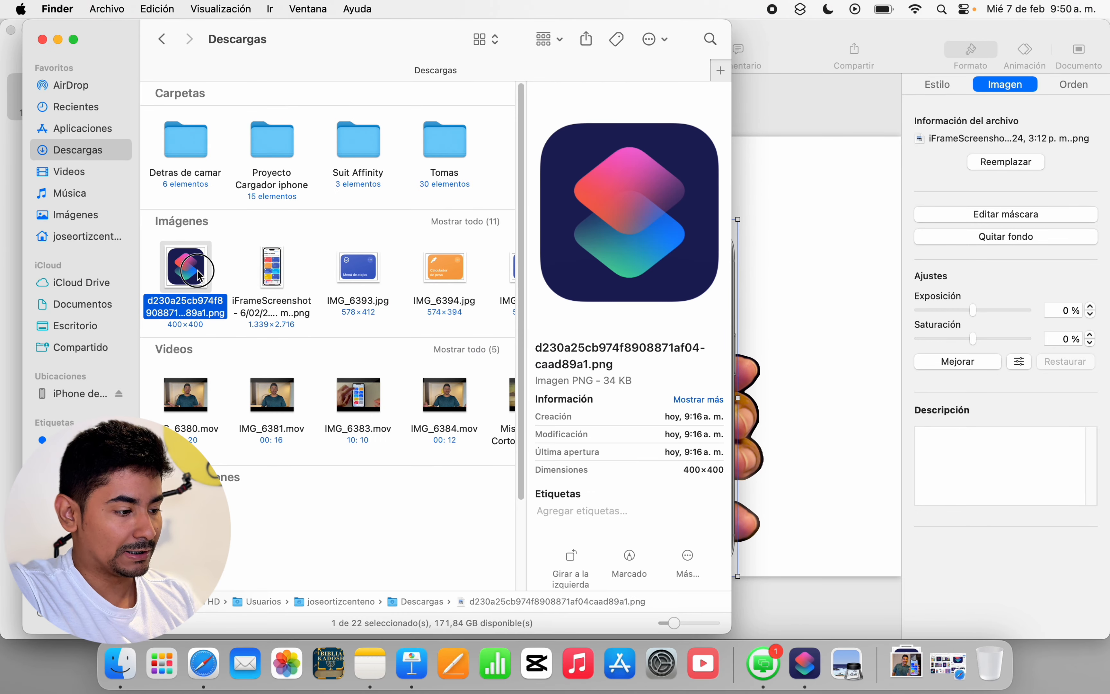
pyautogui.moveTo(199, 275); pyautogui.dragTo(229, 462)
pyautogui.click(767, 181)
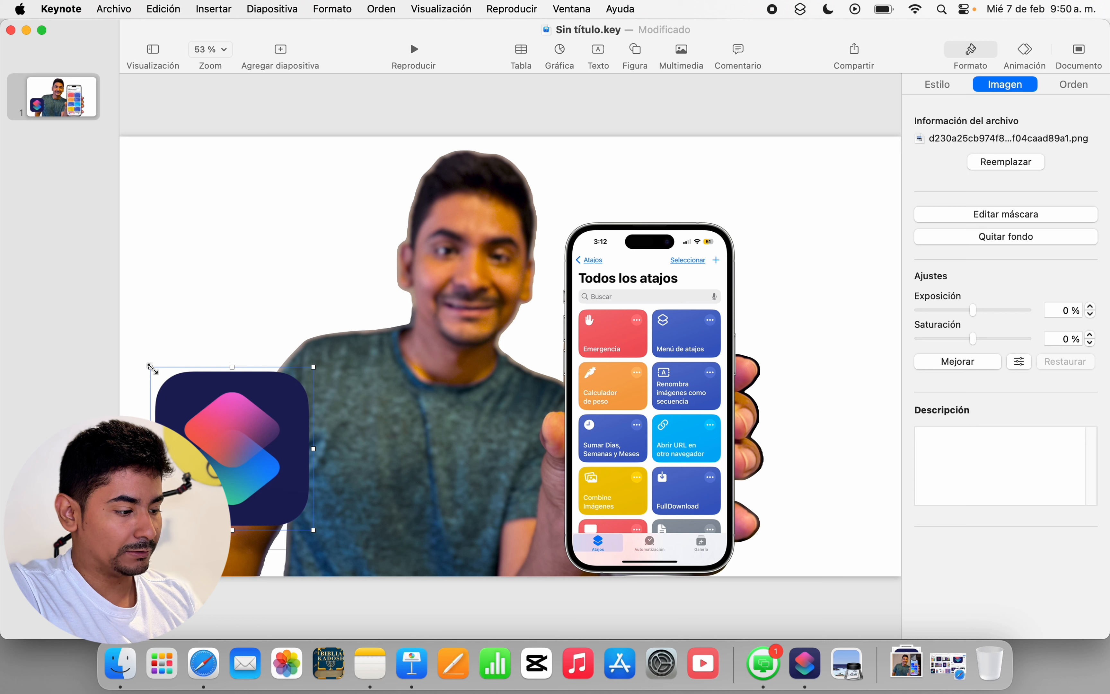
pyautogui.moveTo(153, 370); pyautogui.dragTo(163, 384)
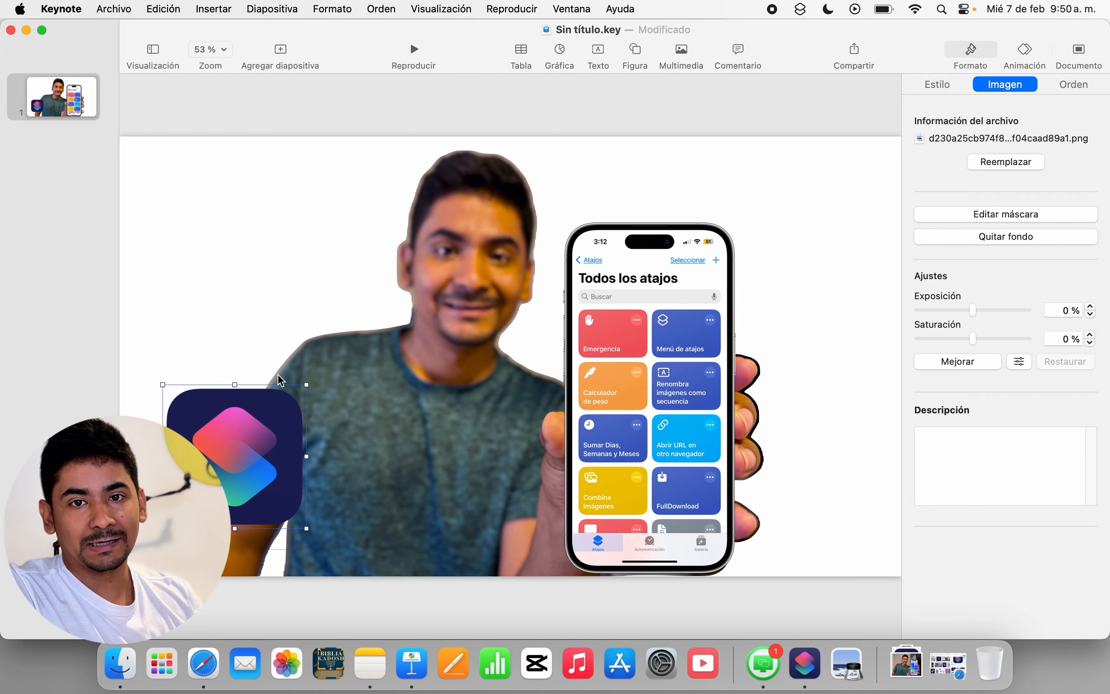
# - Run the Google image search for "app atajo" in Safari and return to the Keynote slide
pyautogui.click(946, 663)
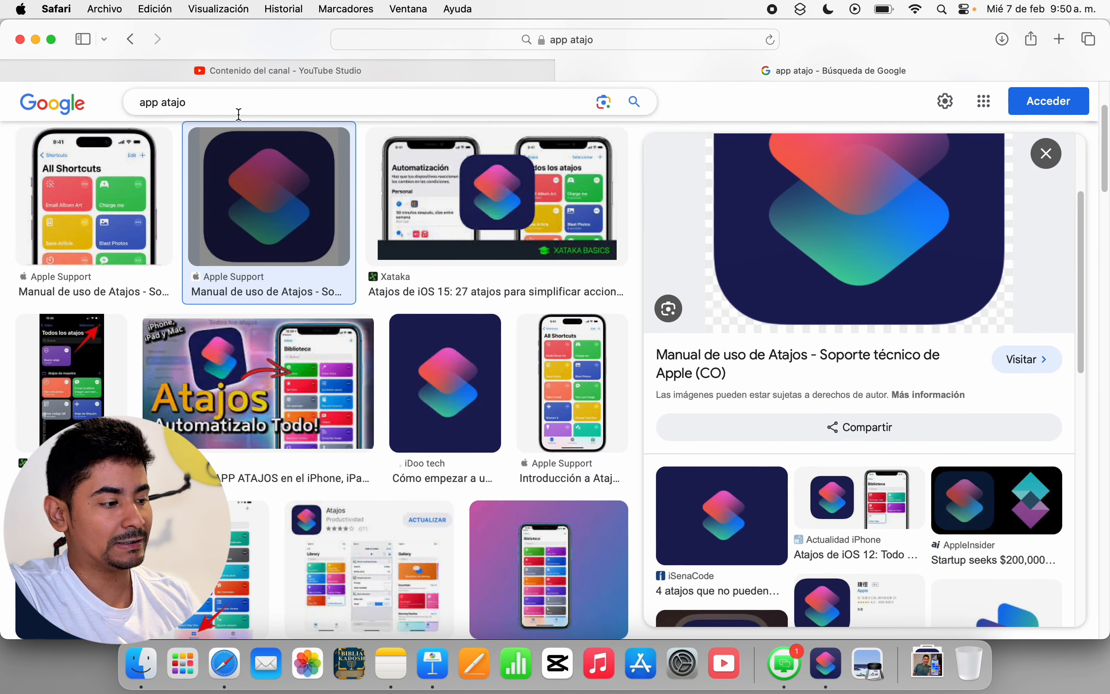
pyautogui.click(221, 96)
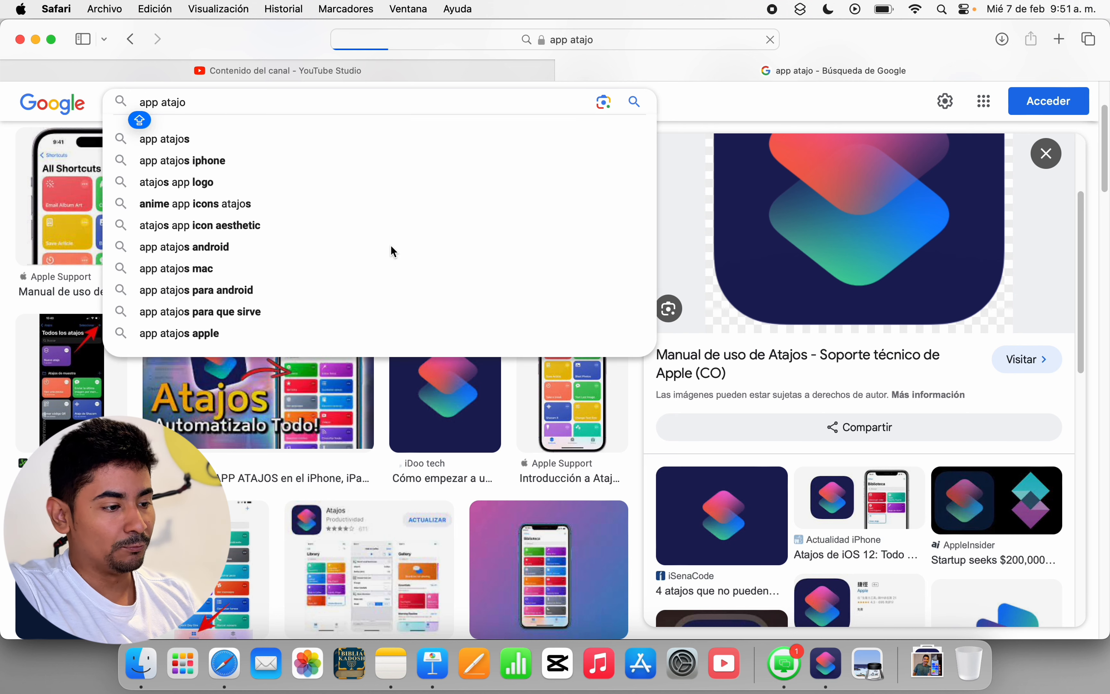
pyautogui.press('Return')
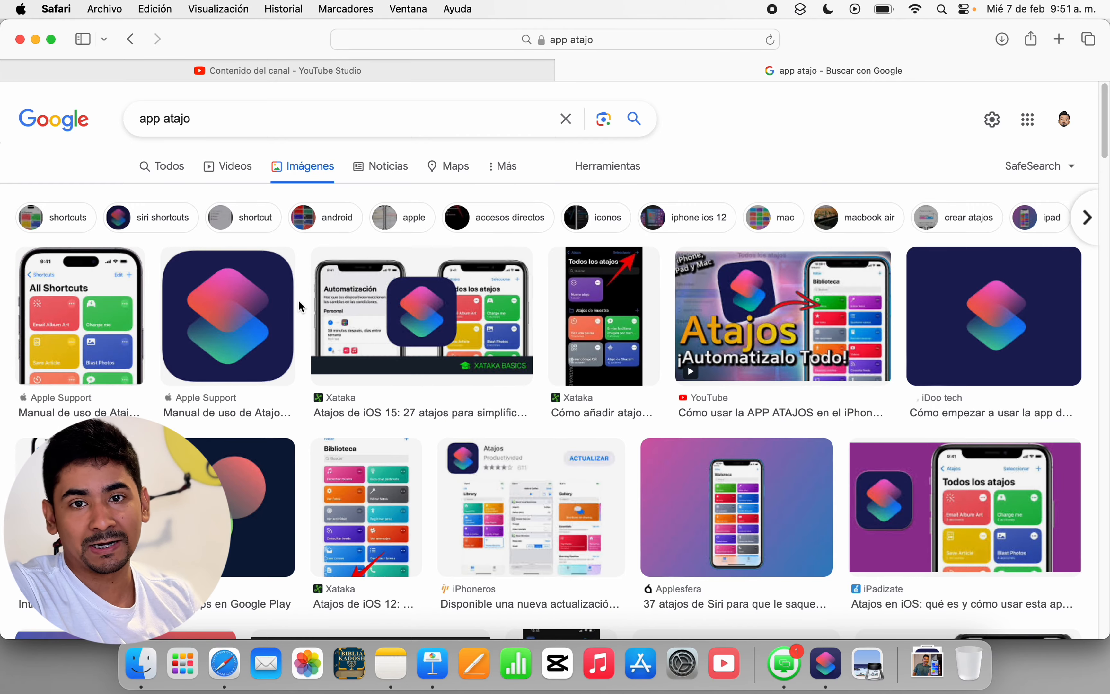
pyautogui.hotkey('ctrl', 'Up')
pyautogui.click(581, 266)
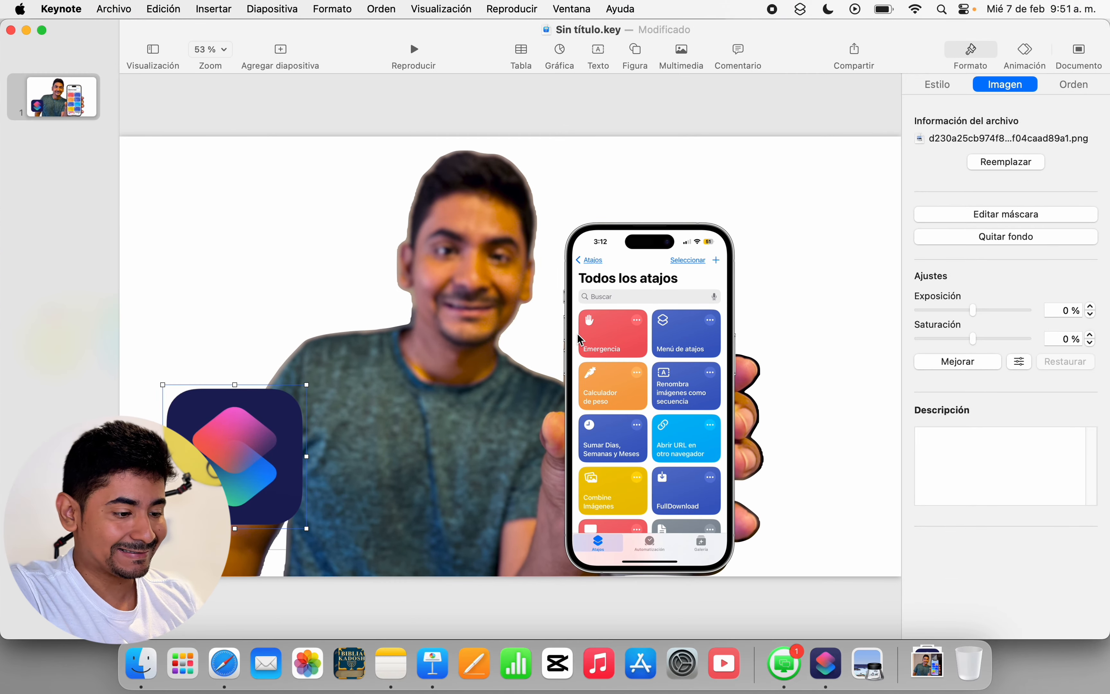
# - Copy the seven shortcut card images IMG_6393.jpg to IMG_6399.jpg from the Descargas folder in Finder
pyautogui.hotkey('ctrl', 'Up')
pyautogui.click(237, 455)
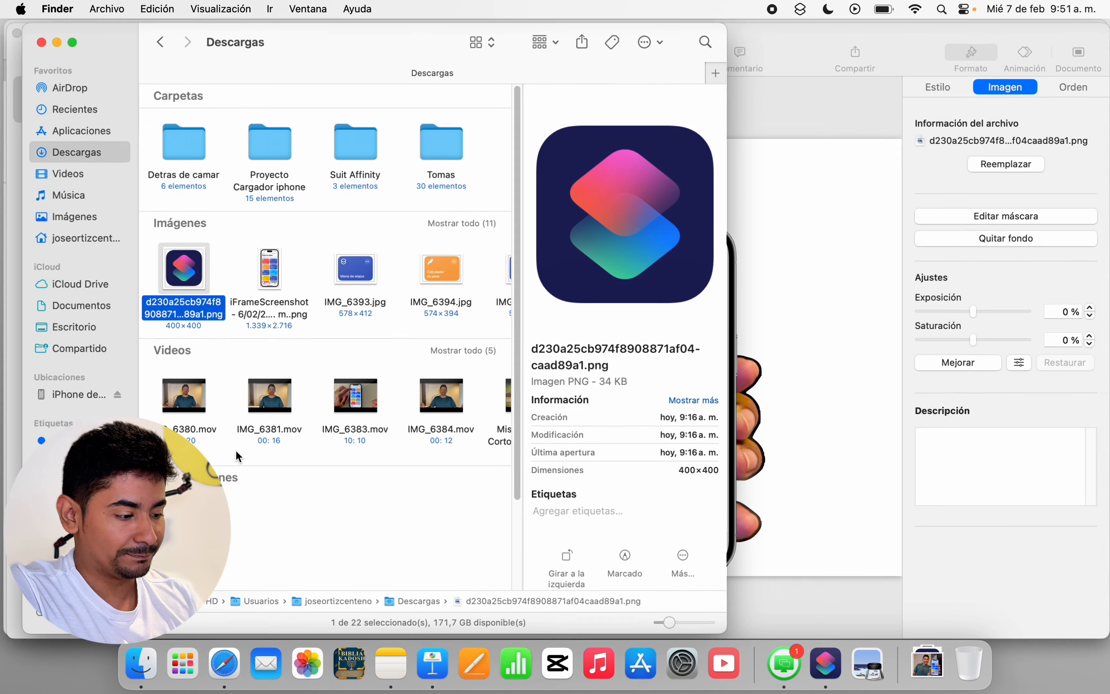
pyautogui.click(340, 280)
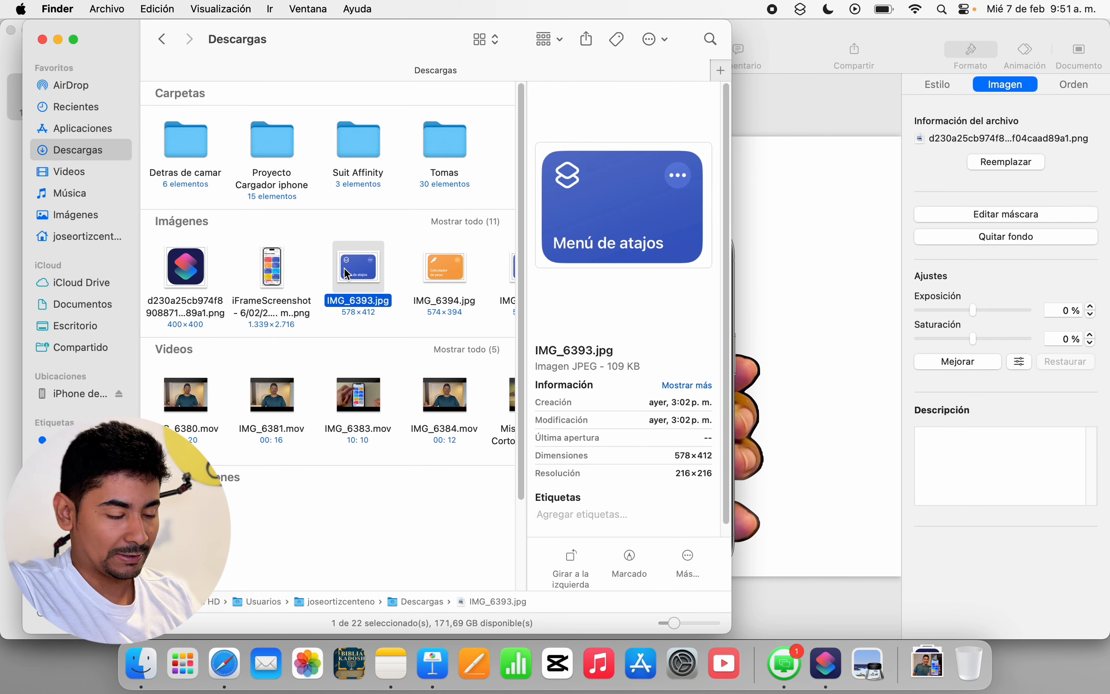
pyautogui.hotkey('shift', 'Right')
pyautogui.hotkey('shift', 'Right')
pyautogui.hotkey('shift', 'Right')
pyautogui.hotkey('shift', 'Right')
pyautogui.hotkey('shift', 'Right')
pyautogui.hotkey('shift', 'Right')
pyautogui.hotkey('shift', 'Right')
pyautogui.hotkey('shift', 'Left')
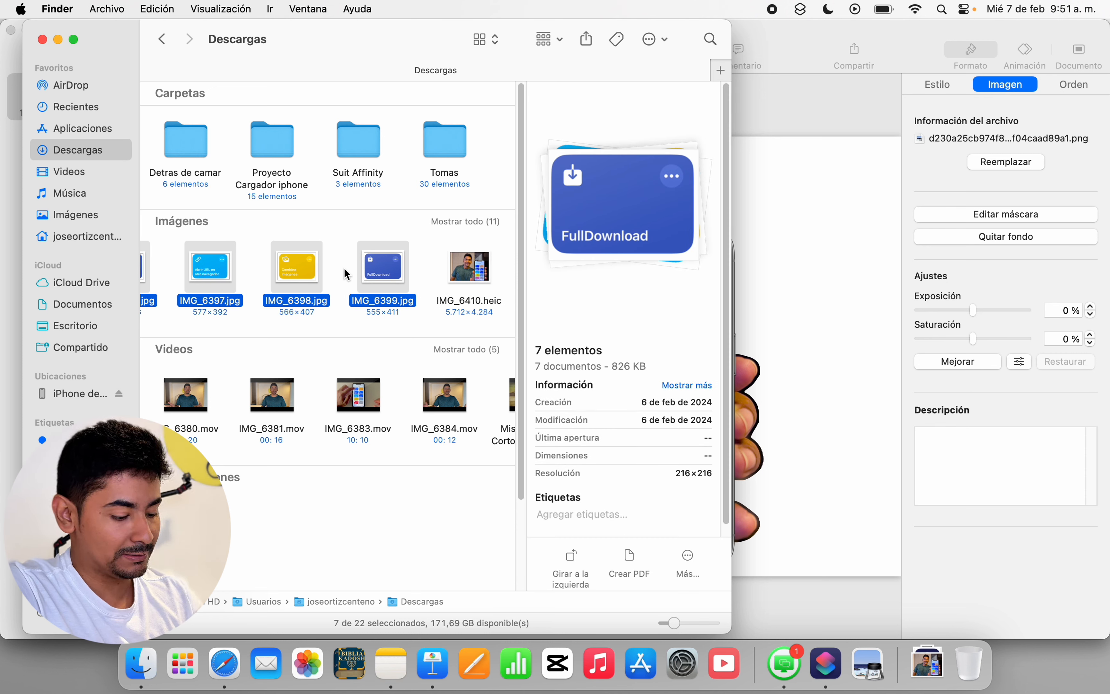
pyautogui.press('cmd+c')
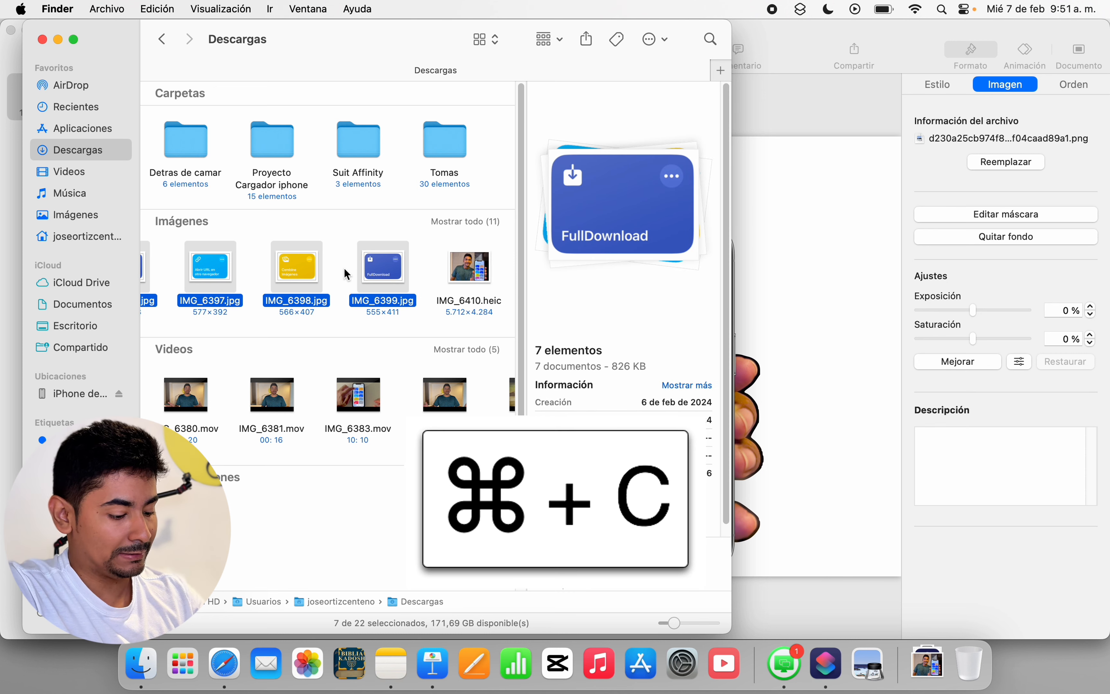
# - Paste the copied shortcut card images onto the Keynote slide and clear the selection
pyautogui.click(805, 261)
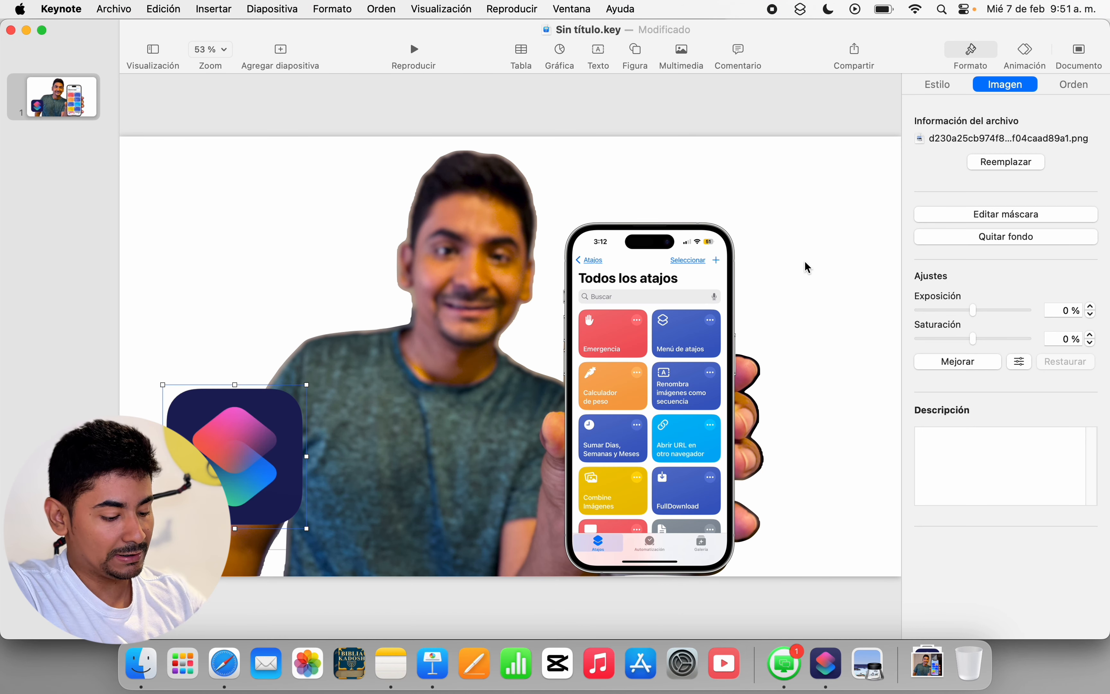
pyautogui.press('super+v')
pyautogui.click(376, 419)
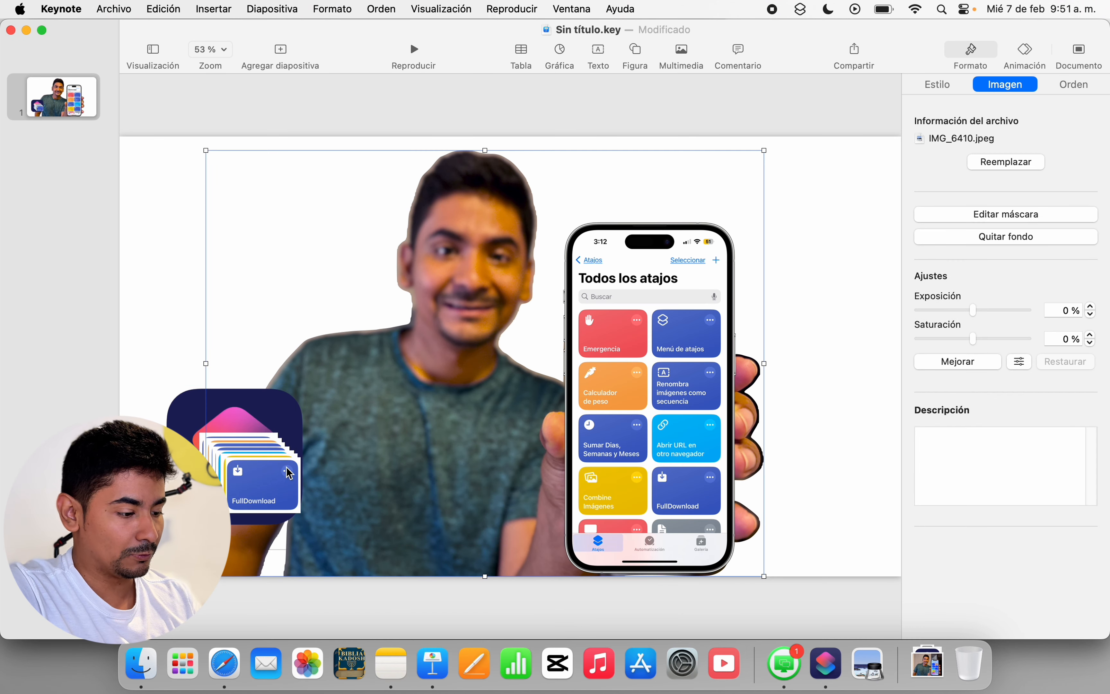
pyautogui.click(184, 323)
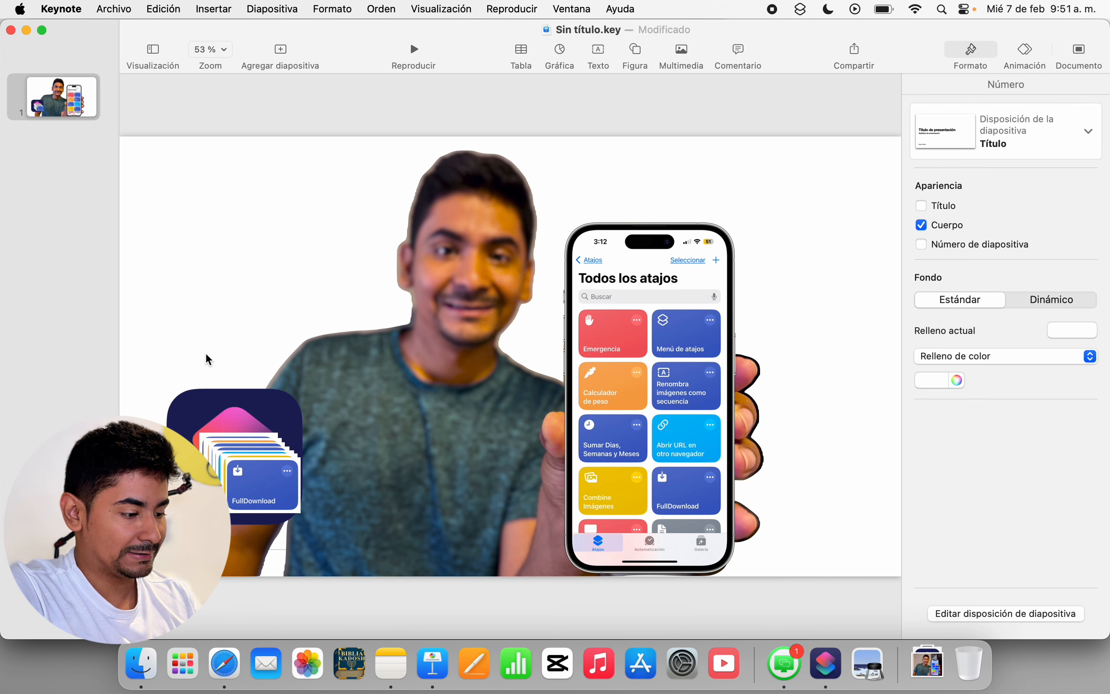
# - Spread the pasted shortcut cards from the stack over the slide, around the person and the phone
pyautogui.moveTo(261, 509); pyautogui.dragTo(514, 290)
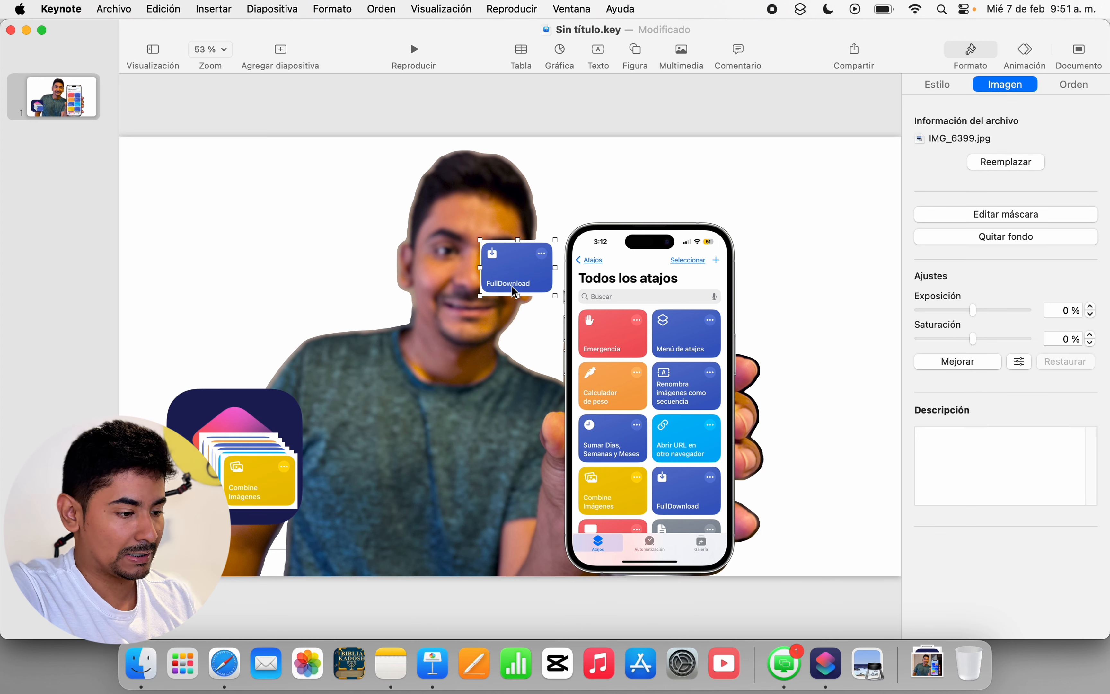
pyautogui.moveTo(268, 477); pyautogui.dragTo(657, 335)
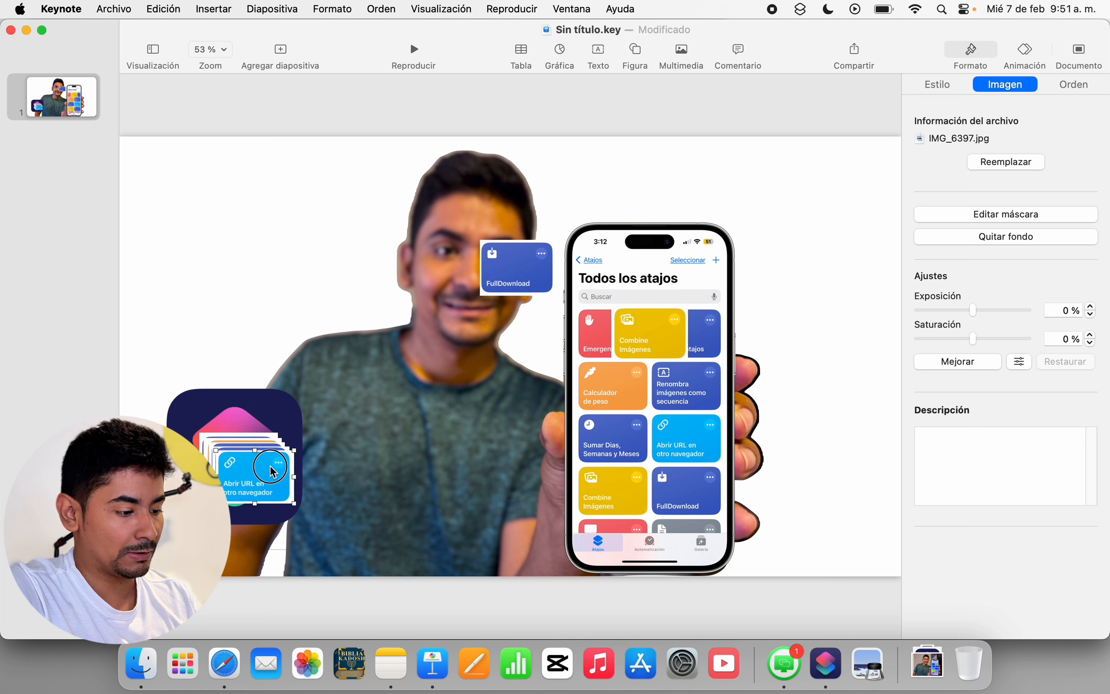
pyautogui.moveTo(255, 464); pyautogui.dragTo(559, 469)
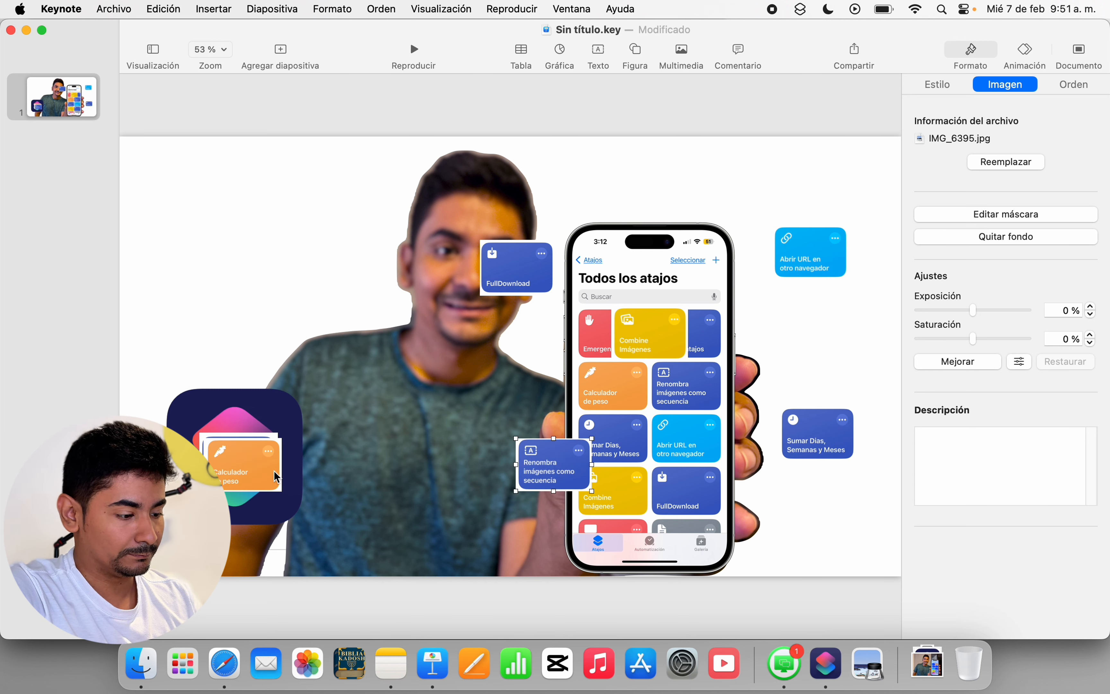
pyautogui.moveTo(230, 477); pyautogui.dragTo(449, 387)
pyautogui.click(281, 450)
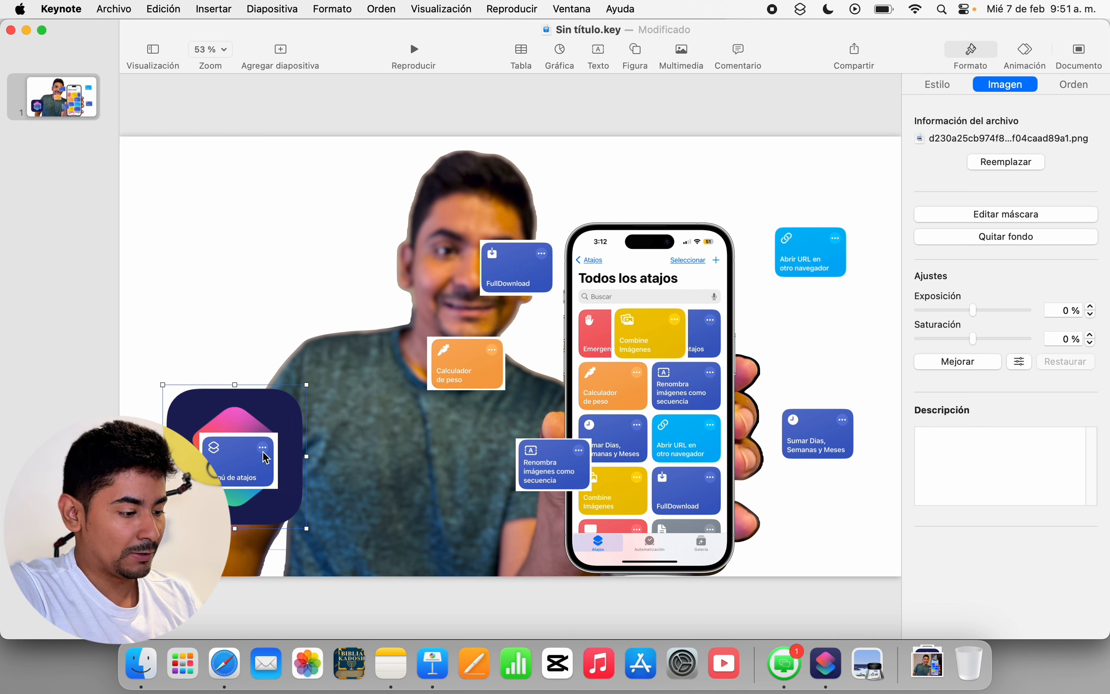
pyautogui.click(263, 452)
pyautogui.moveTo(265, 450); pyautogui.dragTo(351, 304)
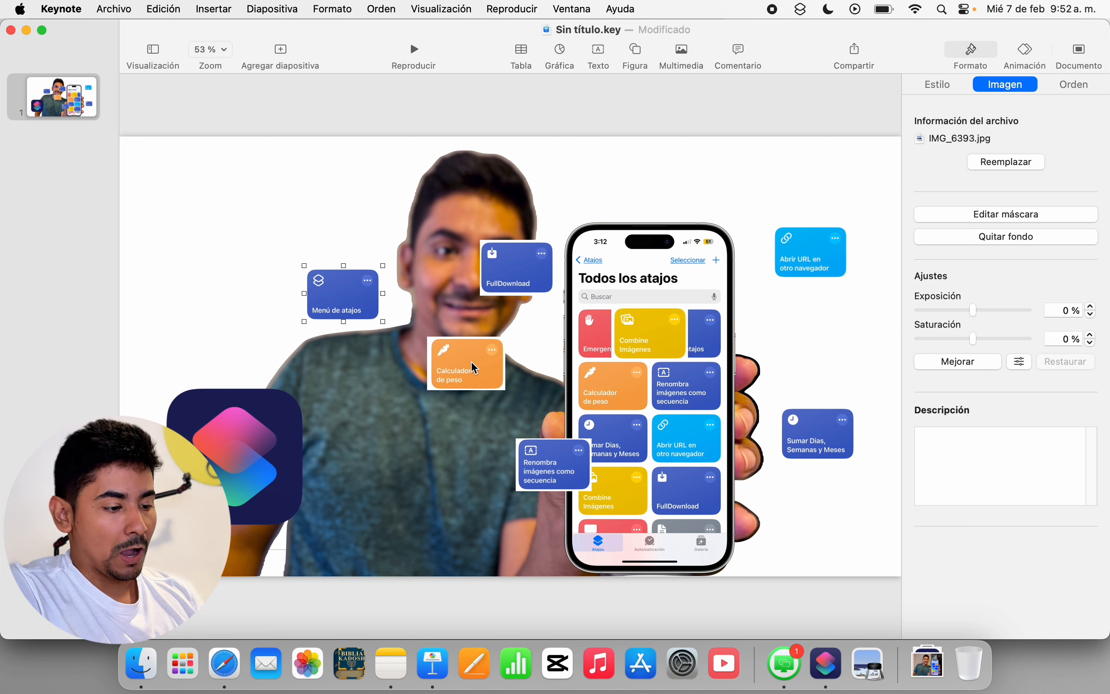
pyautogui.moveTo(472, 368); pyautogui.dragTo(435, 401)
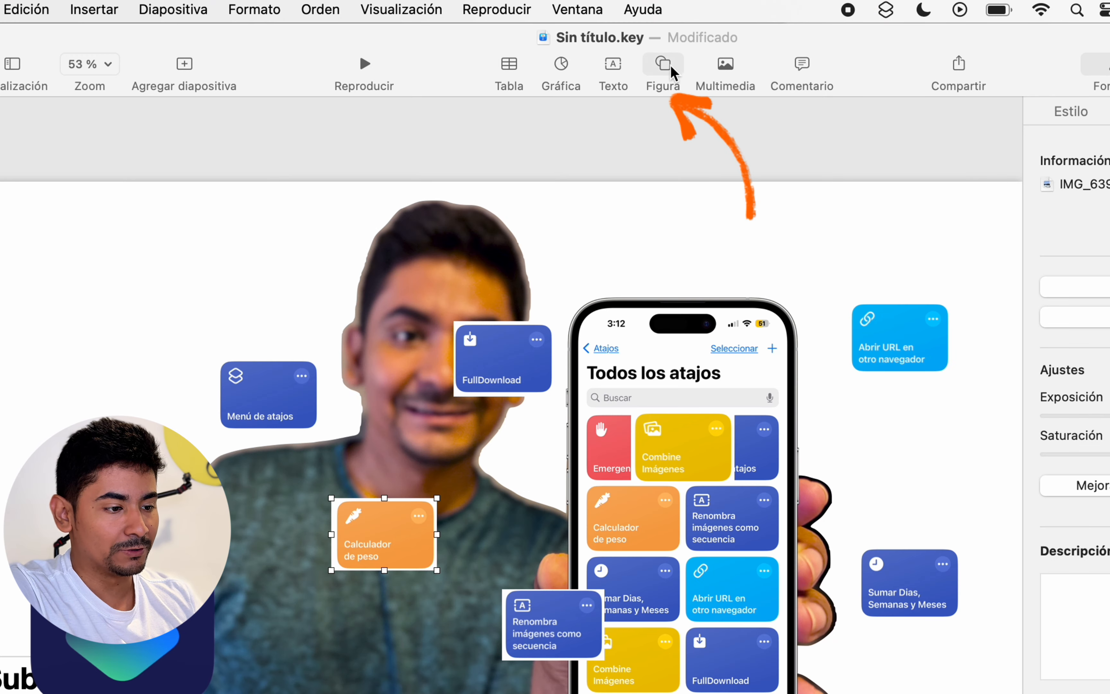
# - Insert a rounded rectangle and fit it over the FullDownload card, about 178 by 130 pt with a corner radius of about 19 pt
pyautogui.click(667, 69)
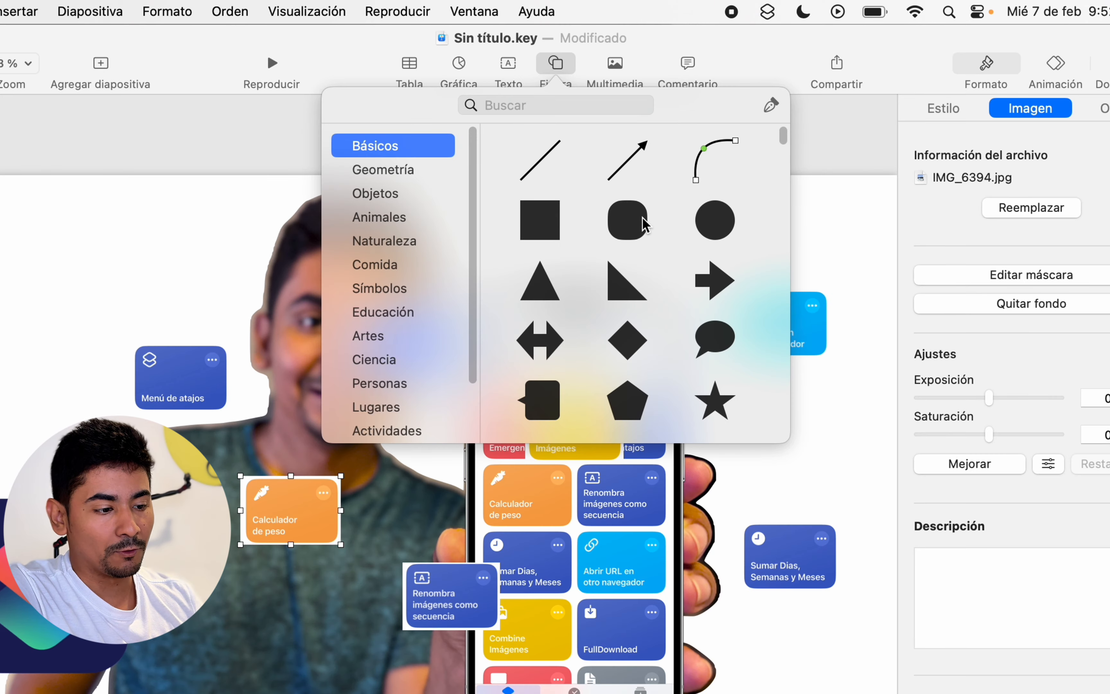
pyautogui.click(645, 224)
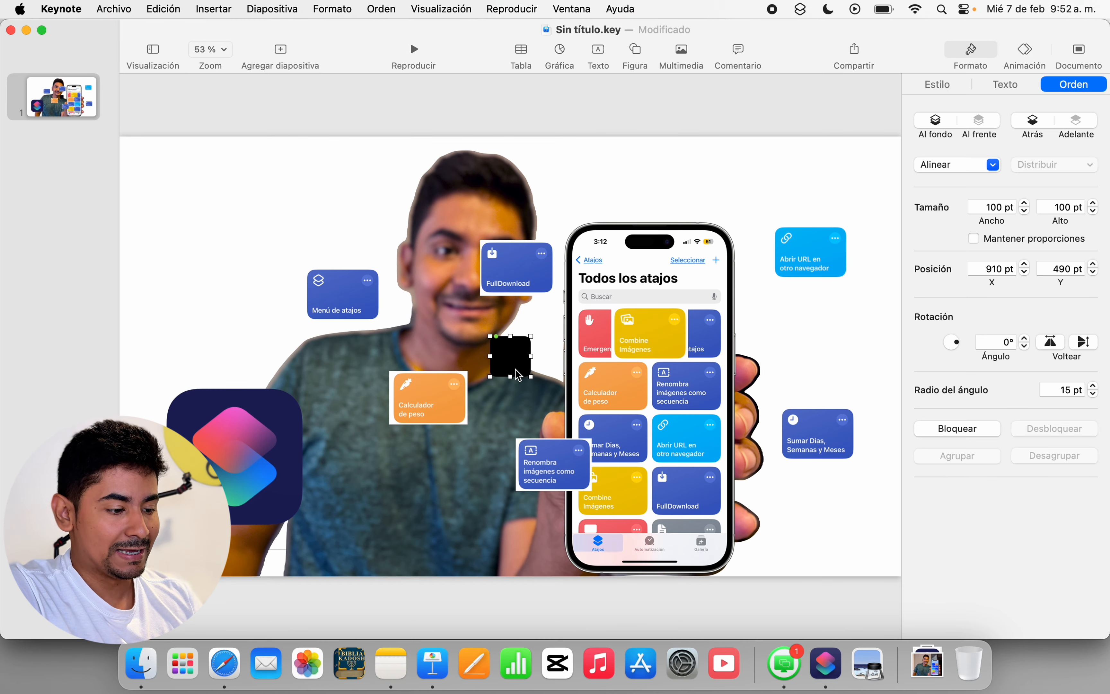
pyautogui.moveTo(514, 371); pyautogui.dragTo(480, 240)
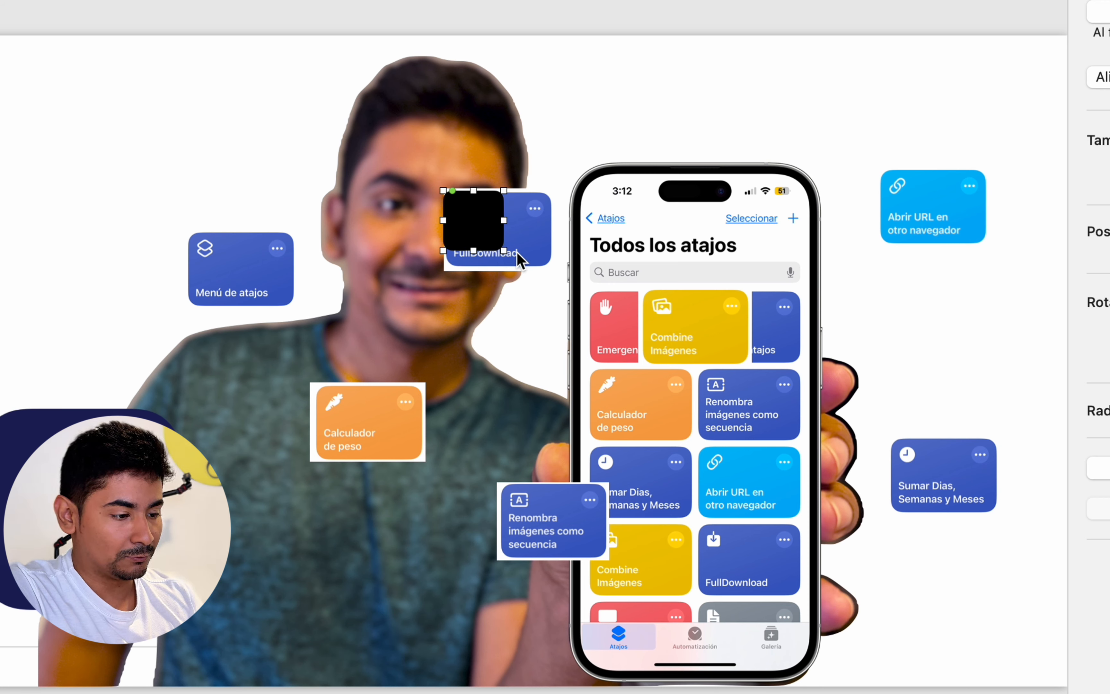
pyautogui.moveTo(504, 250); pyautogui.dragTo(552, 267)
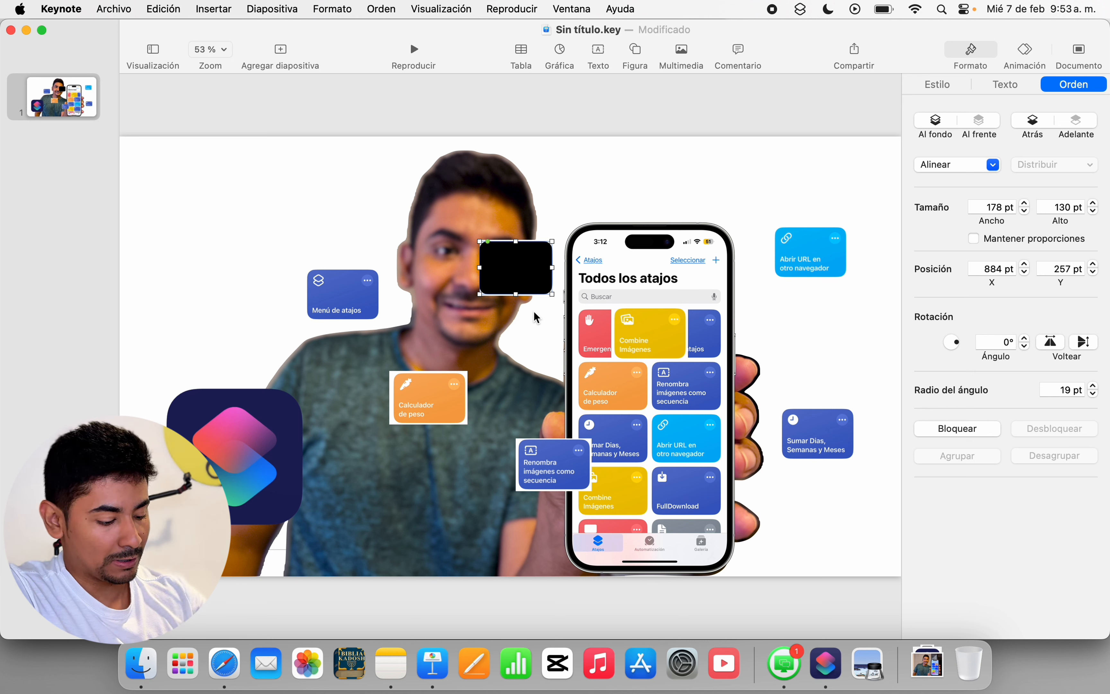
# - Duplicate the black rounded rectangle five times
pyautogui.press('super+d')
pyautogui.press('super+d')
pyautogui.press('super+d')
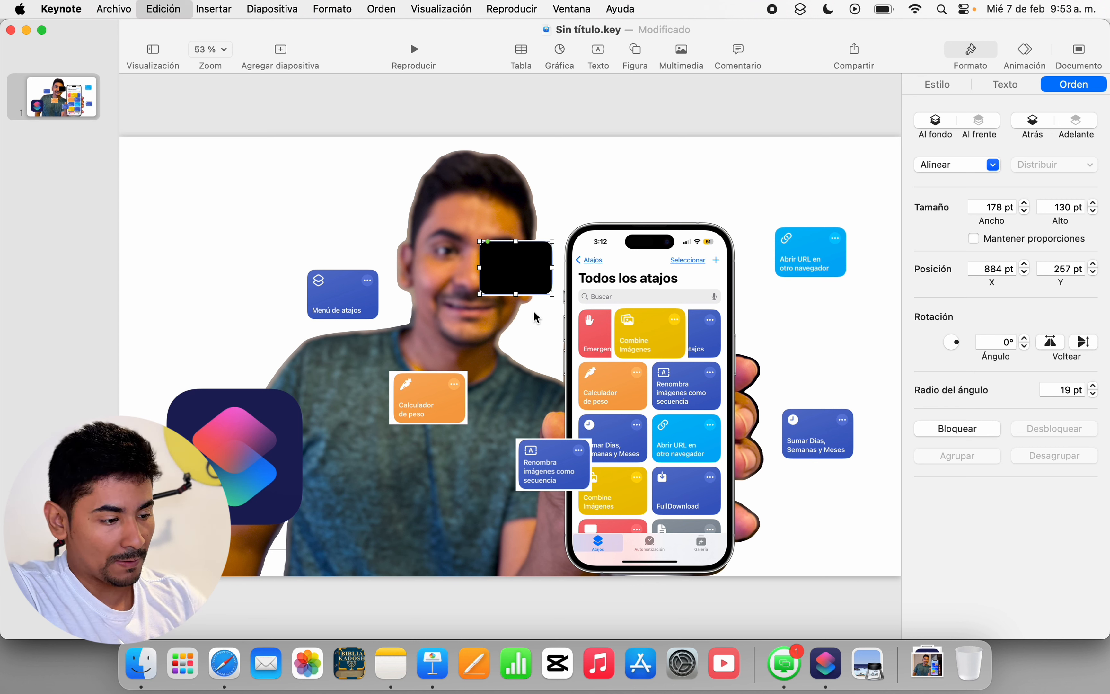
pyautogui.press('super+d')
pyautogui.press('super+d')
pyautogui.press('super+d')
# - Place one black rectangle beside each shortcut card except Combine Imágenes, above Menú de atajos and FullDownload and below the other four
pyautogui.moveTo(535, 317); pyautogui.dragTo(806, 328)
pyautogui.moveTo(531, 296); pyautogui.dragTo(813, 499)
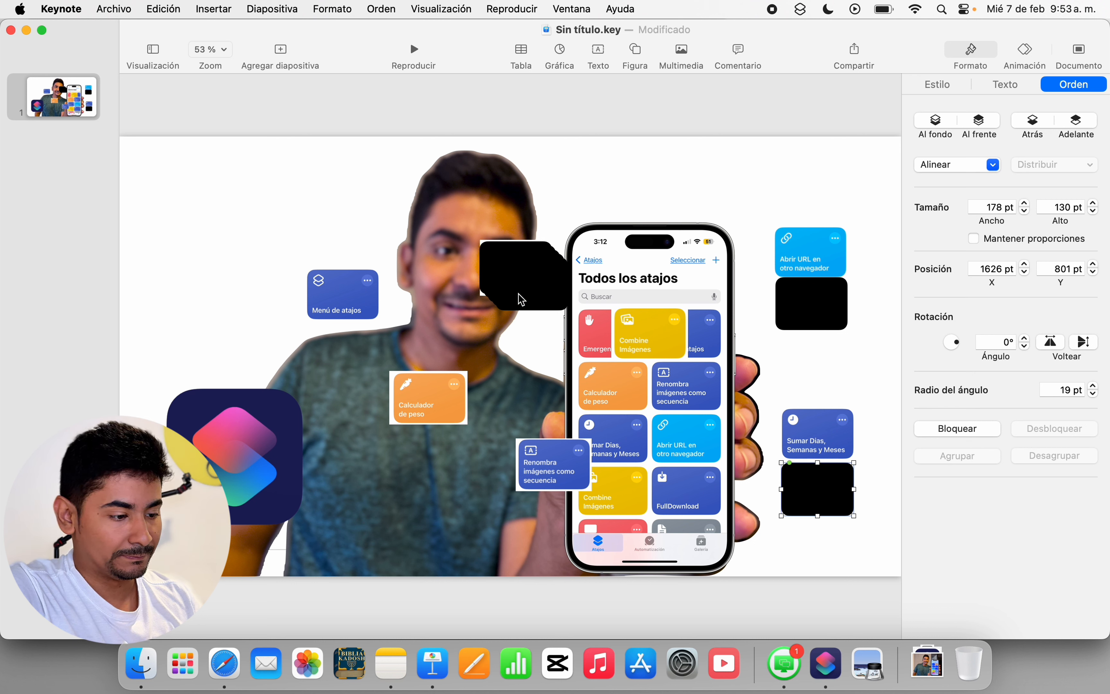
pyautogui.moveTo(526, 300); pyautogui.dragTo(546, 526)
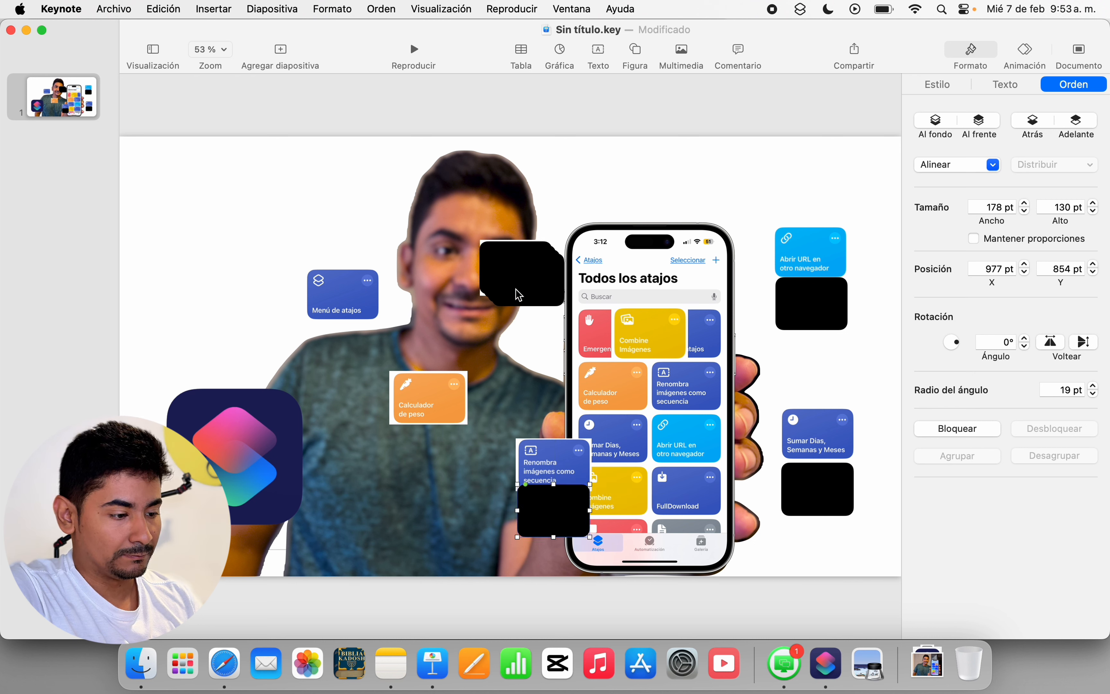
pyautogui.moveTo(527, 284); pyautogui.dragTo(415, 468)
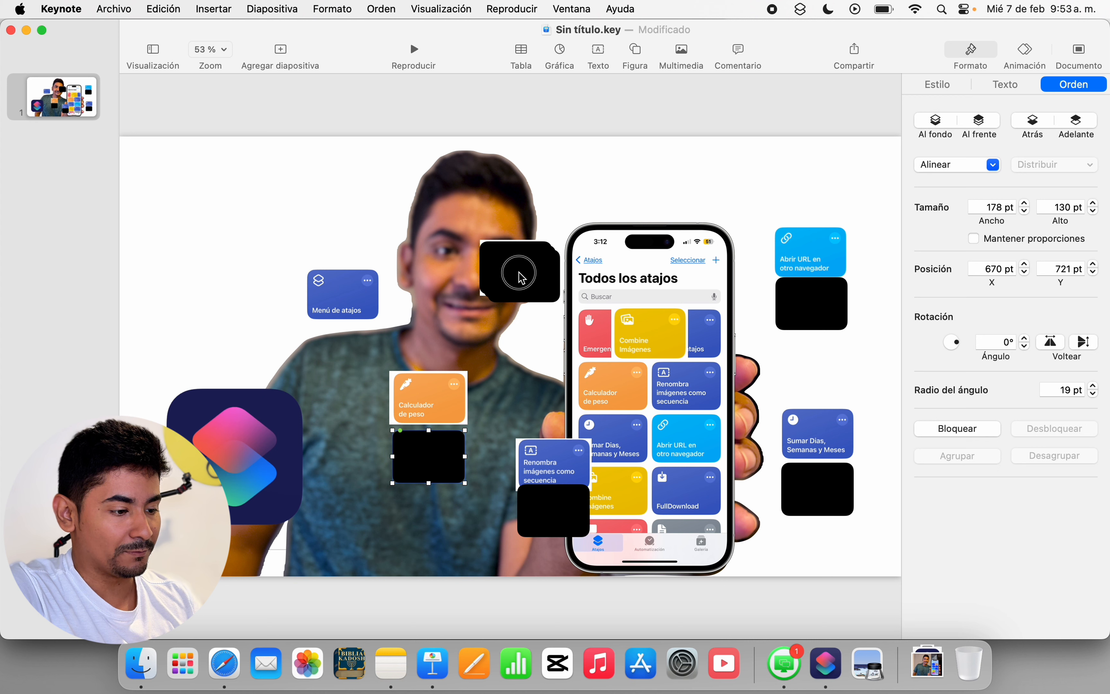
pyautogui.moveTo(520, 273); pyautogui.dragTo(332, 241)
pyautogui.moveTo(522, 270); pyautogui.dragTo(522, 216)
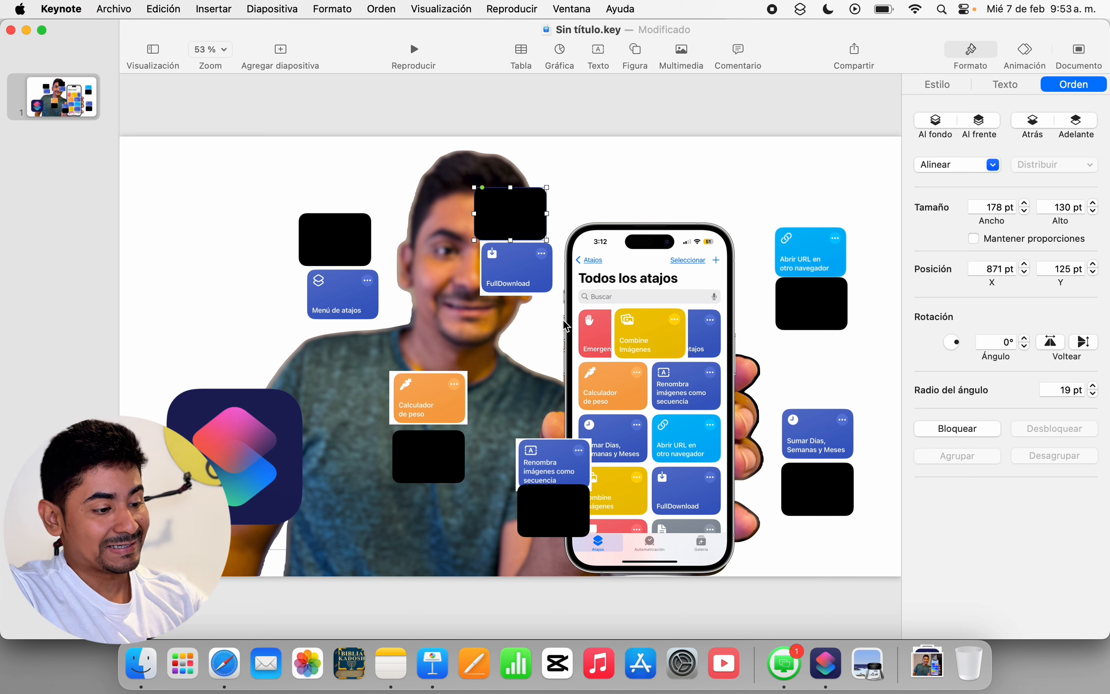
pyautogui.click(608, 183)
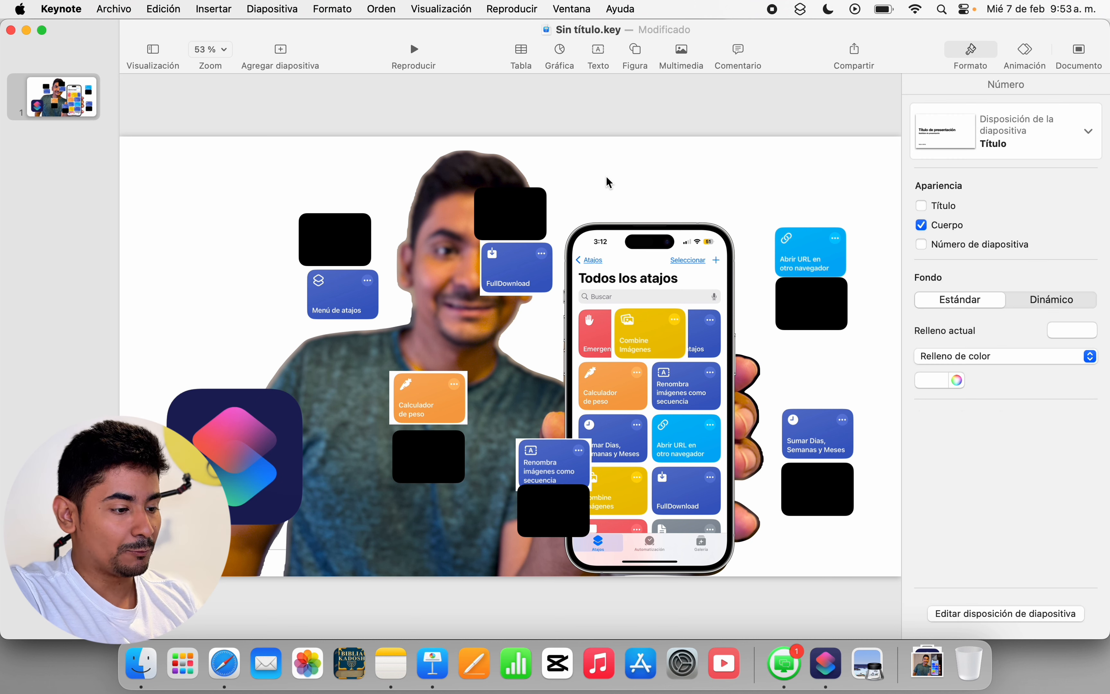
# - Mask the Menú de atajos card with the black rounded rectangle above it and reposition the card image inside the mask
pyautogui.click(347, 288)
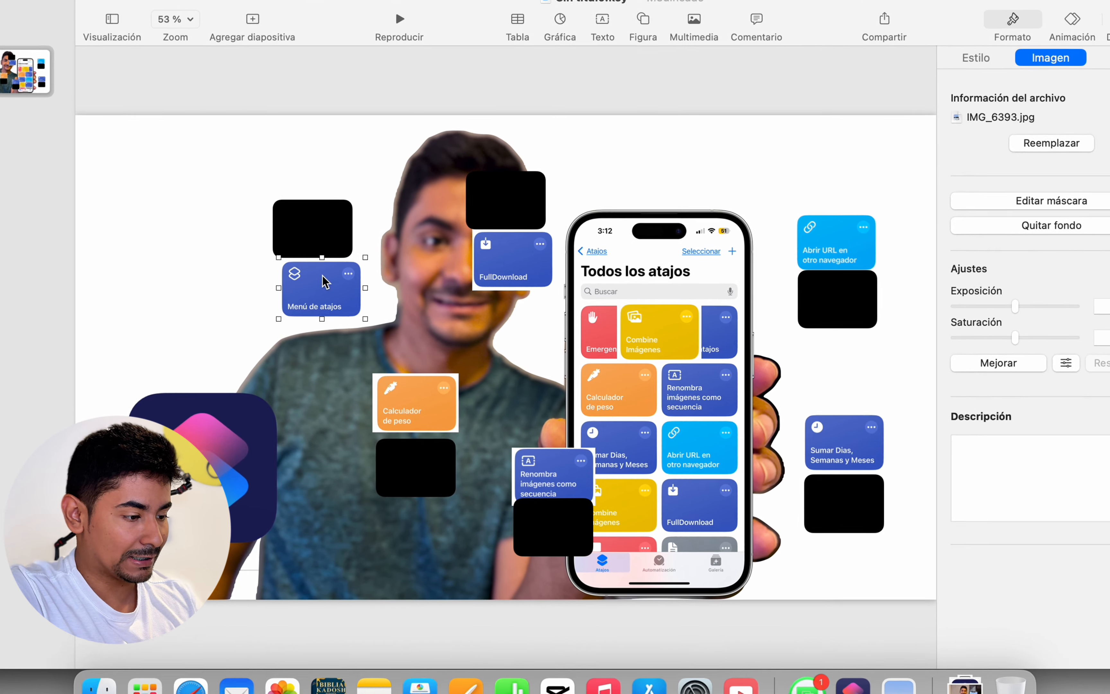
pyautogui.keyDown('shift'); pyautogui.click(348, 225); pyautogui.keyUp('shift')
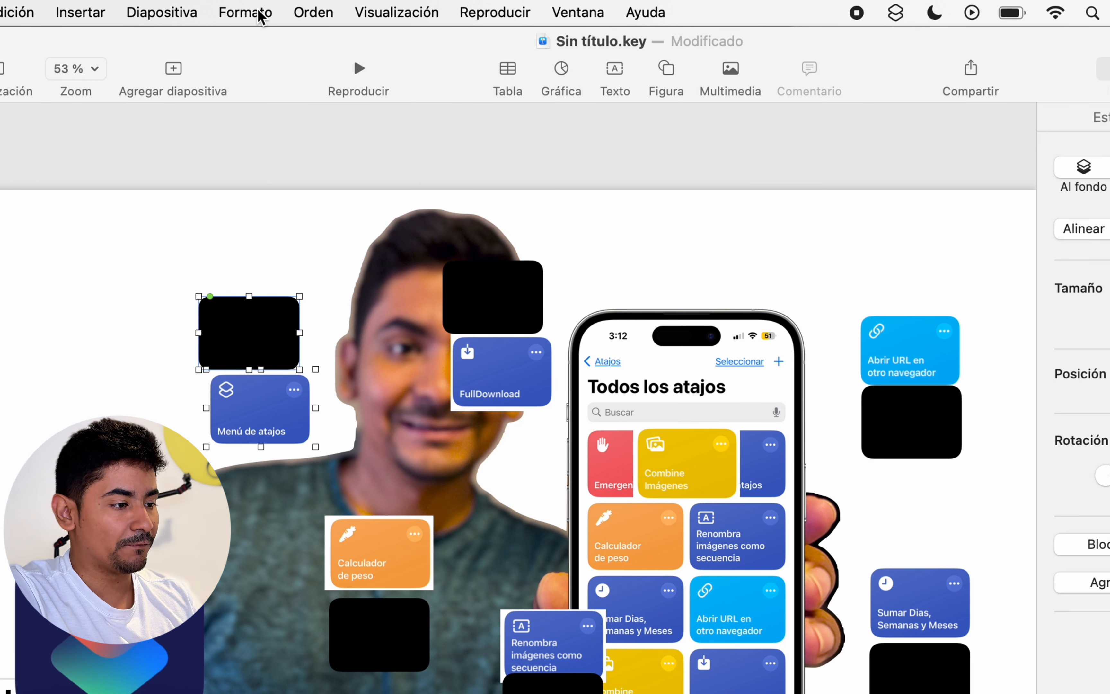
pyautogui.click(260, 14)
pyautogui.moveTo(294, 176)
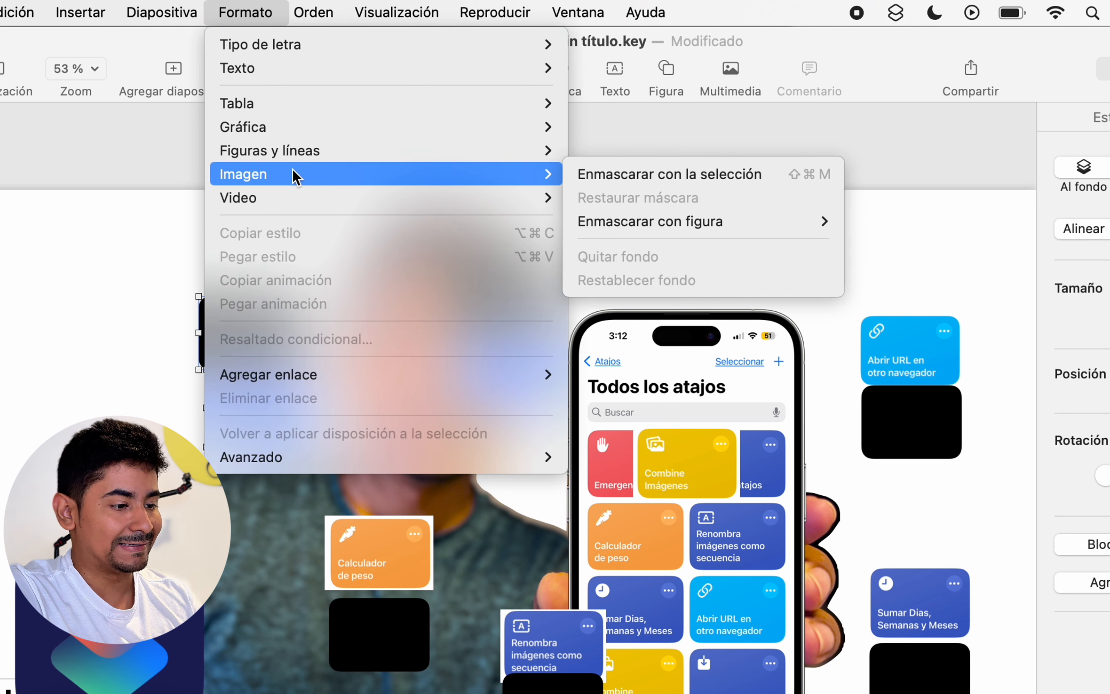
pyautogui.click(581, 176)
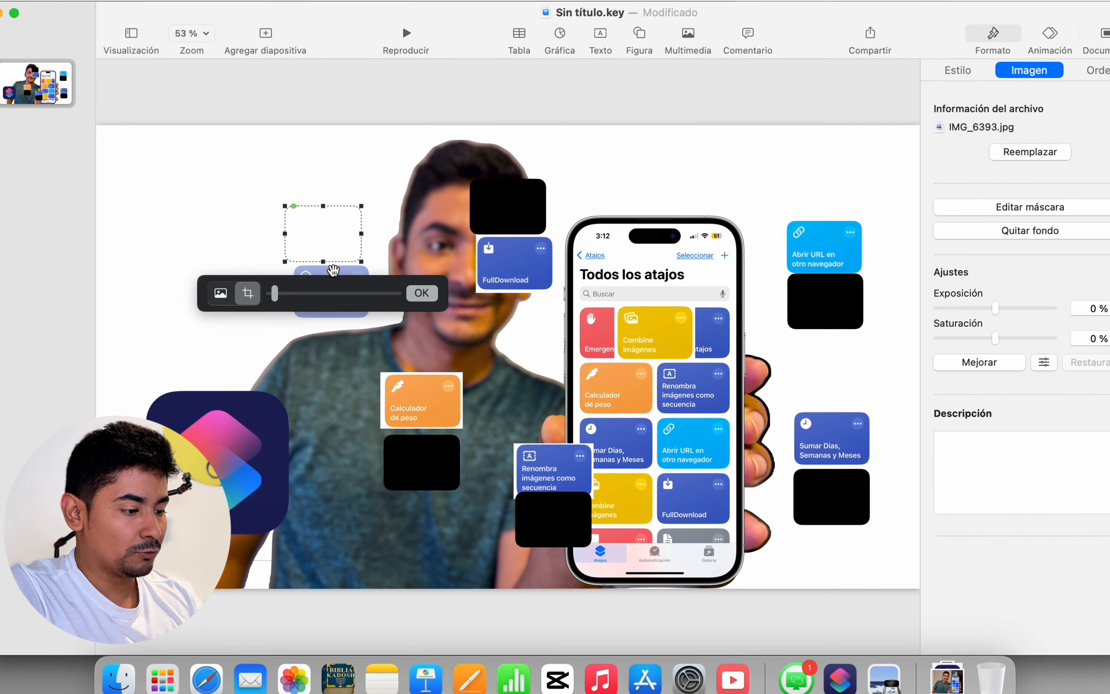
pyautogui.click(338, 276)
pyautogui.moveTo(323, 271); pyautogui.dragTo(299, 205)
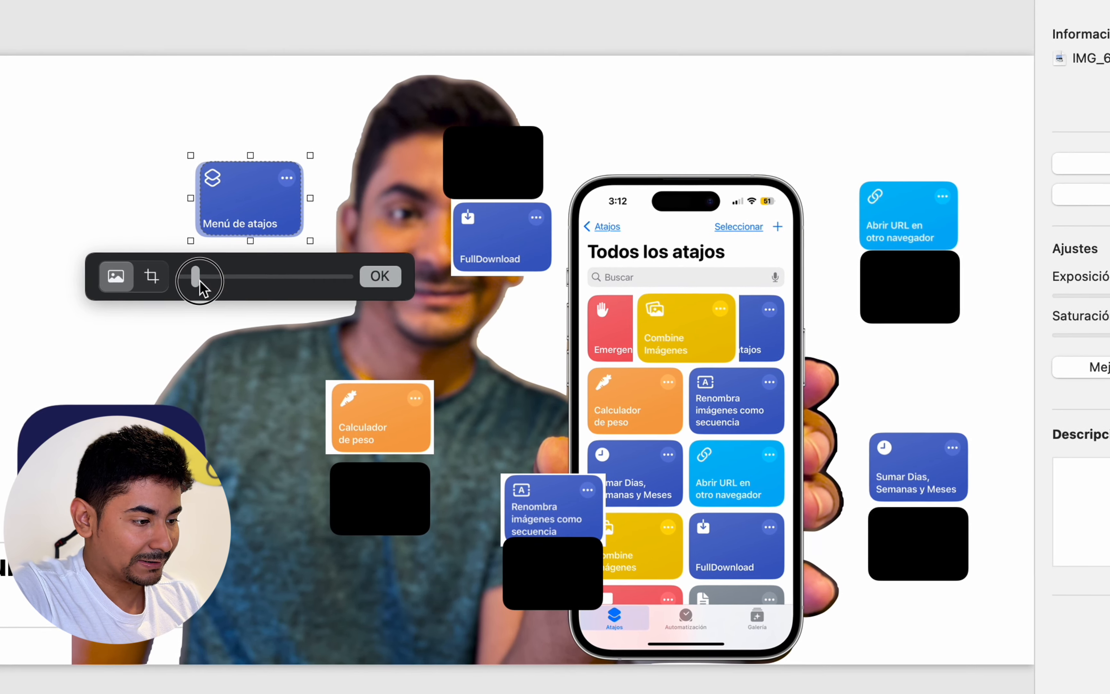
pyautogui.click(379, 280)
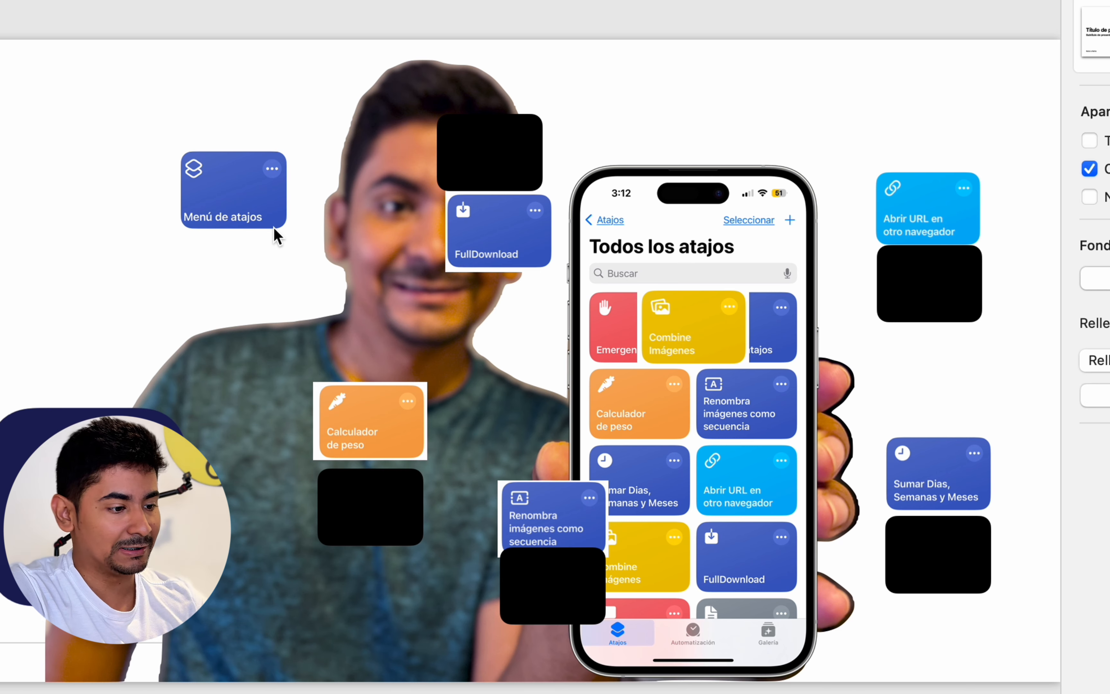
# - Mask the FullDownload card with the rounded rectangle above it, then reposition and slightly enlarge the image to fill the mask
pyautogui.click(475, 231)
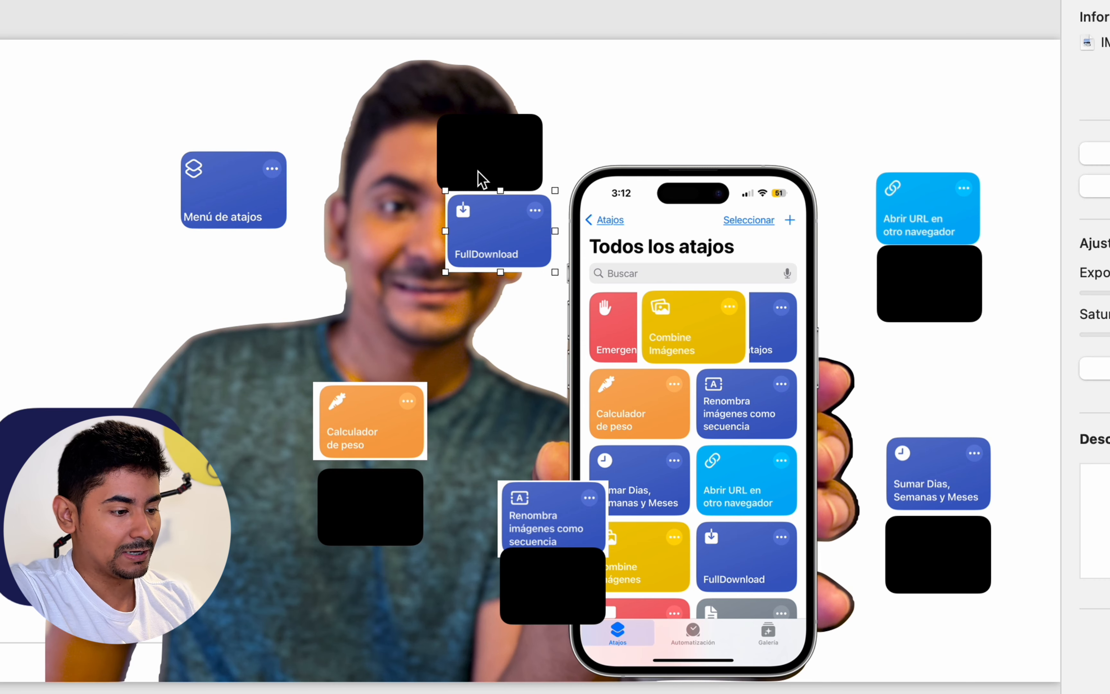
pyautogui.keyDown('shift'); pyautogui.click(491, 167); pyautogui.keyUp('shift')
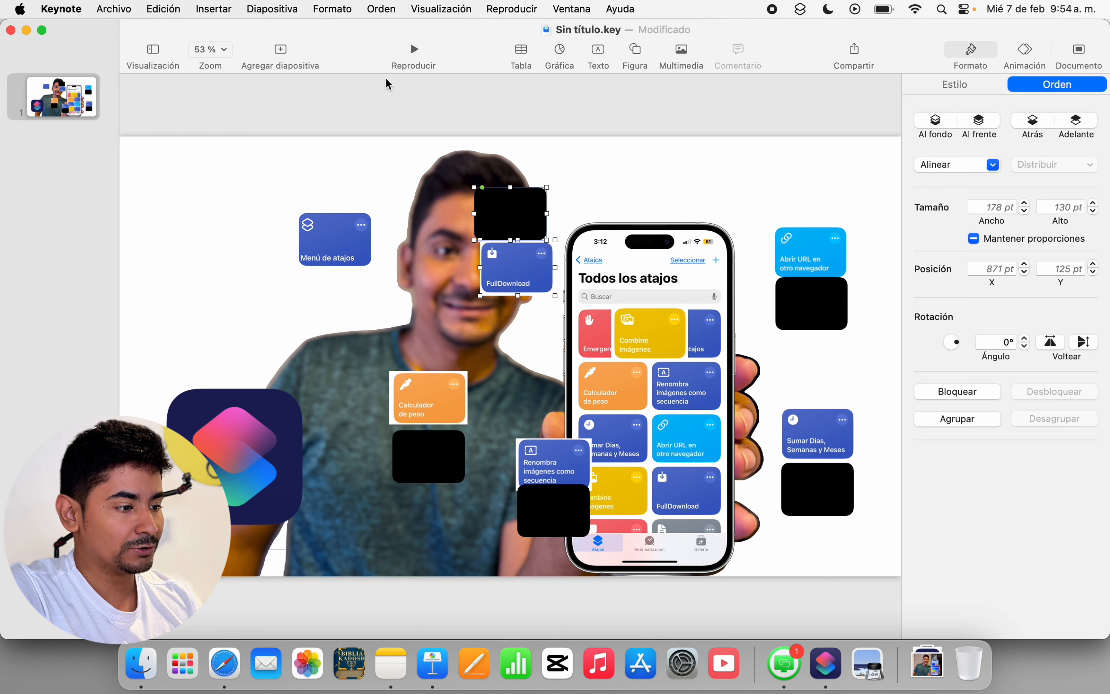
pyautogui.click(340, 10)
pyautogui.moveTo(389, 131)
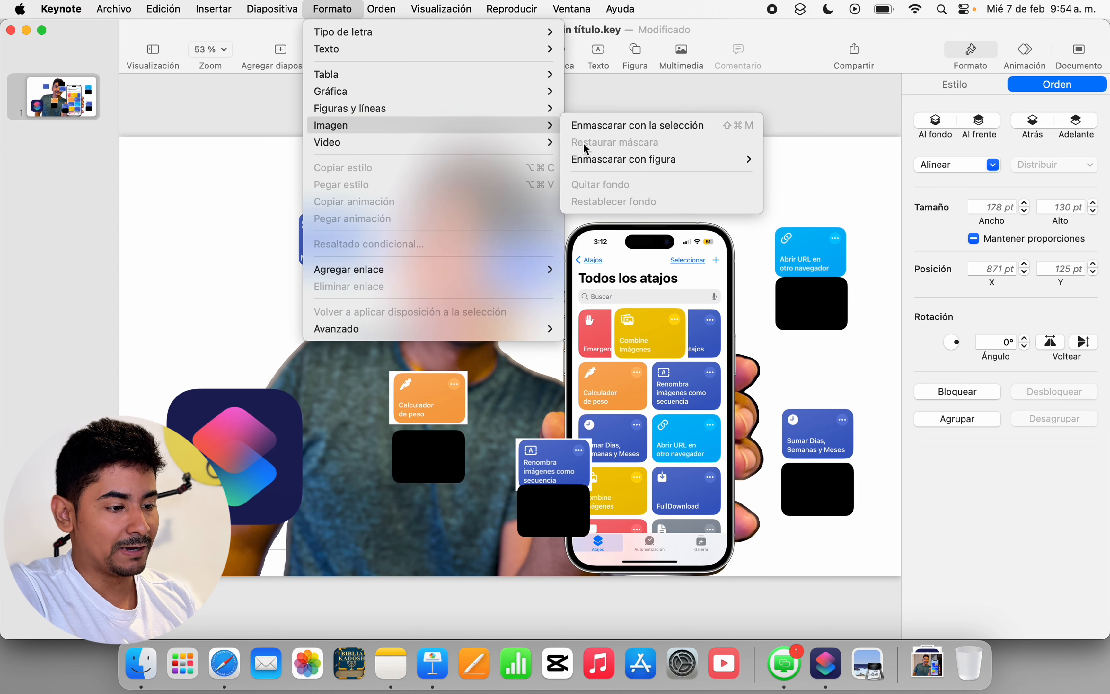
pyautogui.click(602, 129)
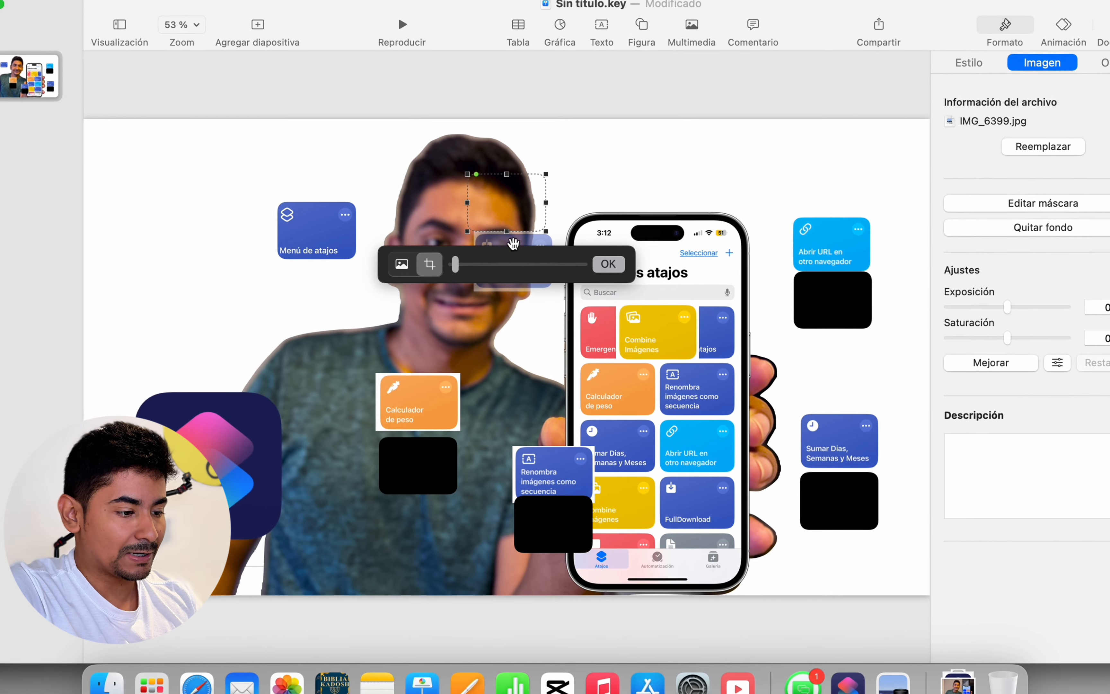
pyautogui.moveTo(517, 250); pyautogui.dragTo(507, 181)
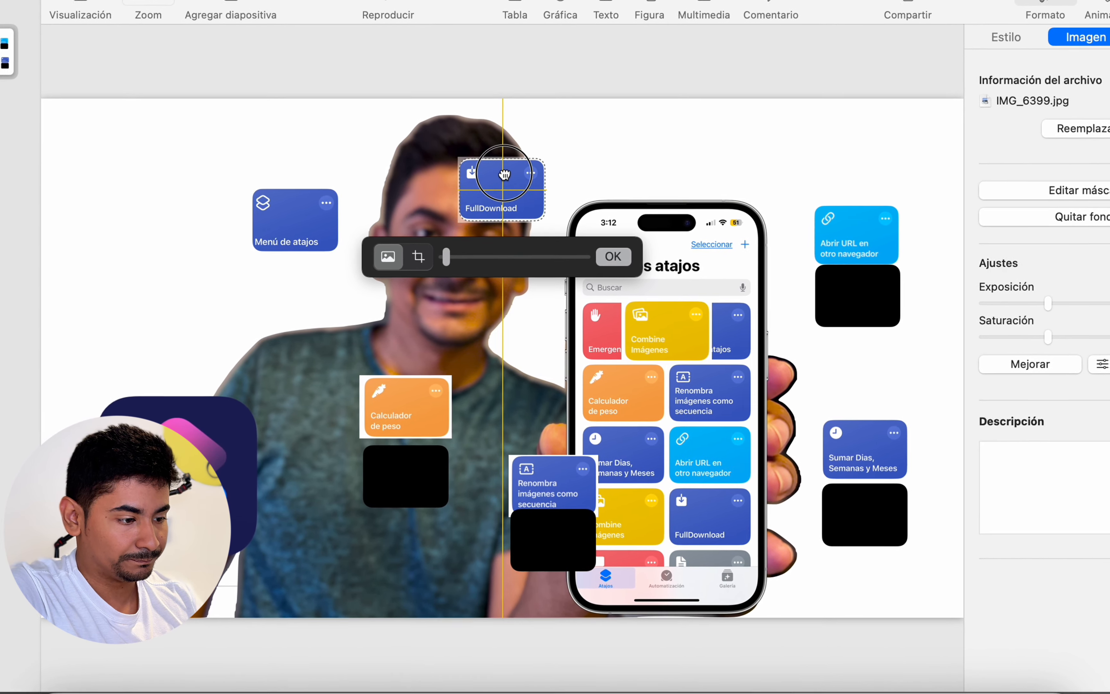
pyautogui.moveTo(448, 254); pyautogui.dragTo(454, 254)
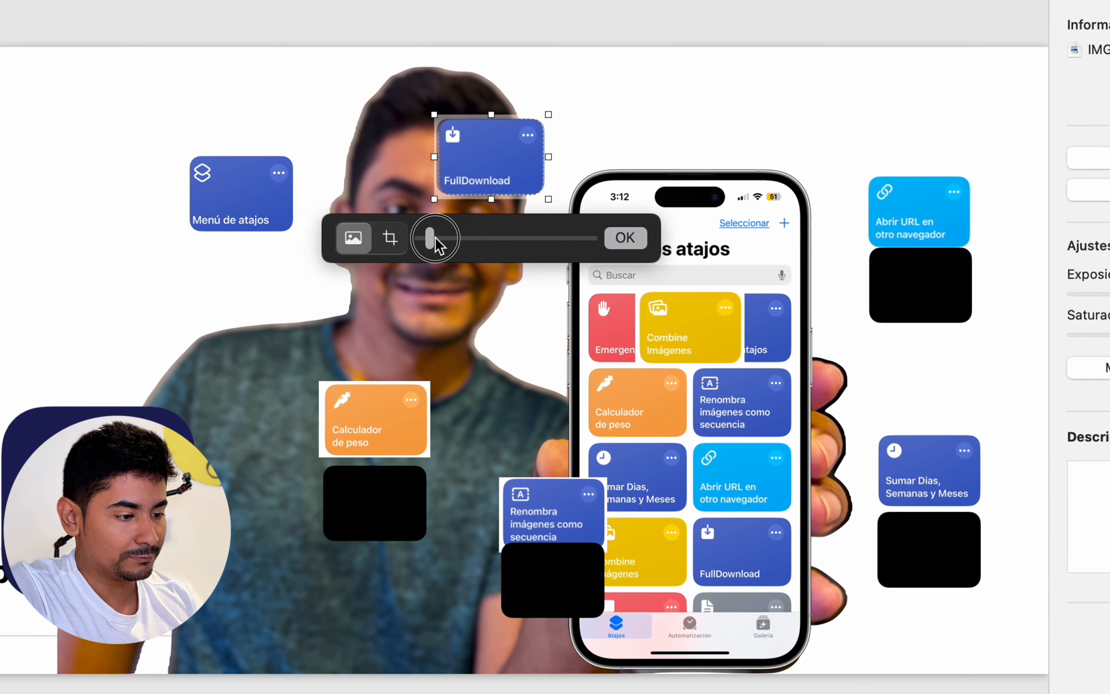
pyautogui.click(626, 235)
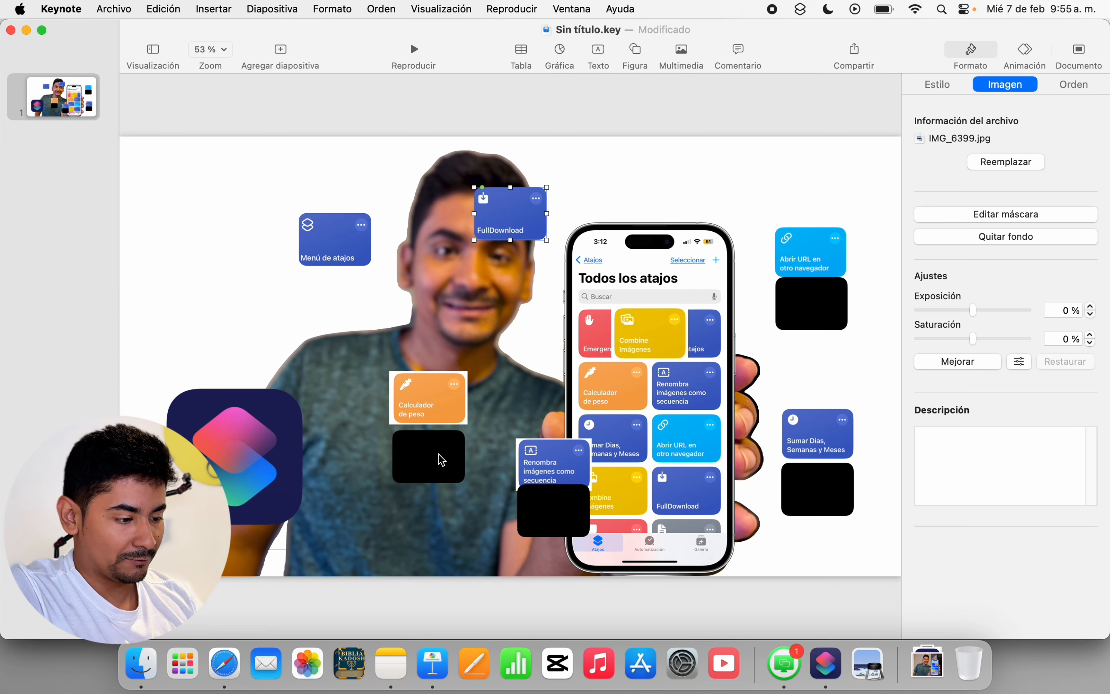
# - Mask the Calculador de peso card with the black rectangle below it and fit the card image inside the mask
pyautogui.moveTo(380, 507)
pyautogui.mouseDown()
pyautogui.moveTo(380, 419)
pyautogui.moveTo(382, 504)
pyautogui.mouseUp()
pyautogui.click(332, 8)
pyautogui.click(383, 414)
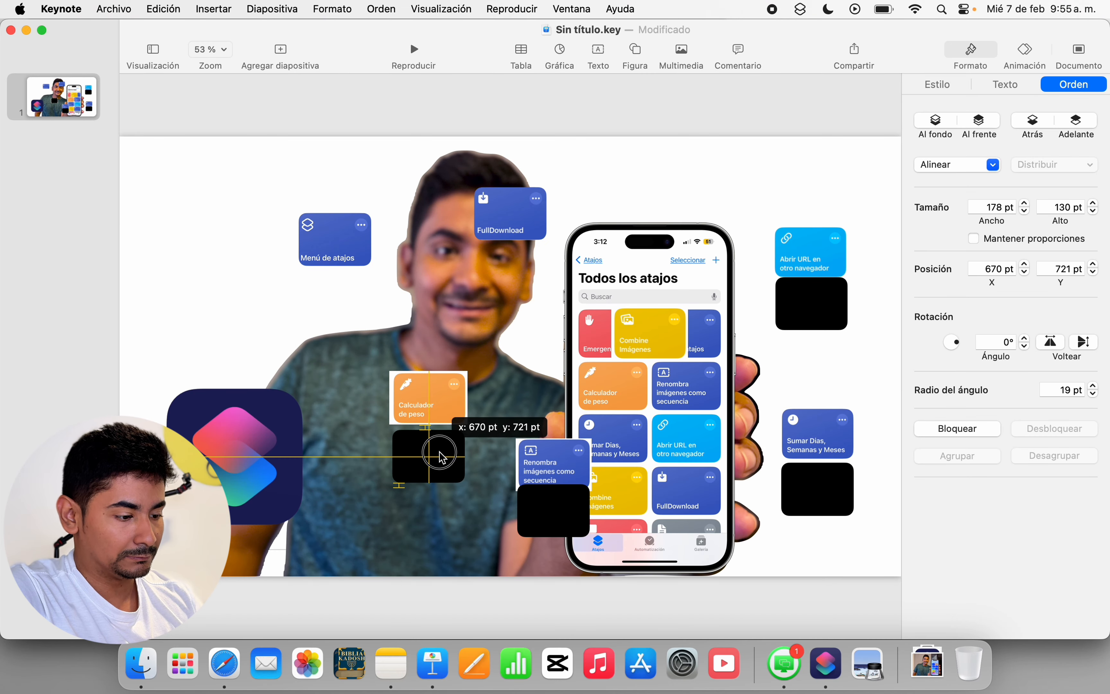
pyautogui.keyDown('shift'); pyautogui.click(432, 398); pyautogui.keyUp('shift')
pyautogui.click(332, 9)
pyautogui.moveTo(475, 121)
pyautogui.click(596, 126)
pyautogui.moveTo(424, 398); pyautogui.dragTo(424, 455)
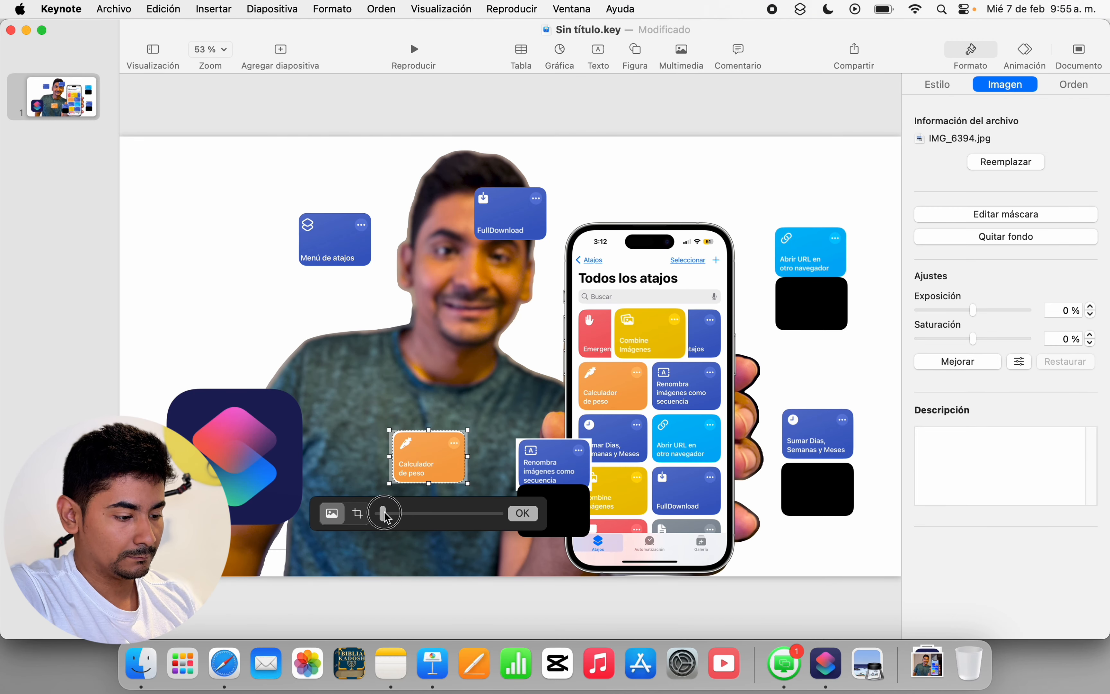
pyautogui.moveTo(385, 514); pyautogui.dragTo(387, 514)
pyautogui.click(525, 515)
# - Mask the Renombra imágenes como secuencia card with the black rectangle below it and fit the card image inside the mask
pyautogui.click(555, 512)
pyautogui.keyDown('shift'); pyautogui.click(564, 451); pyautogui.keyUp('shift')
pyautogui.click(332, 9)
pyautogui.moveTo(367, 123)
pyautogui.click(596, 125)
pyautogui.moveTo(559, 469); pyautogui.dragTo(558, 515)
pyautogui.moveTo(506, 567); pyautogui.dragTo(509, 567)
pyautogui.click(647, 567)
# - Mask the Abrir URL en otro navegador card with the black rectangle below it and fit the card image inside the mask
pyautogui.click(811, 304)
pyautogui.keyDown('shift'); pyautogui.click(810, 252); pyautogui.keyUp('shift')
pyautogui.click(332, 9)
pyautogui.click(629, 123)
pyautogui.moveTo(801, 251); pyautogui.dragTo(801, 302)
pyautogui.moveTo(764, 360); pyautogui.dragTo(773, 360)
pyautogui.click(904, 360)
# - Mask the Sumar Días, Semanas y Meses card with the black rectangle below it and fit the card image inside the mask
pyautogui.click(332, 9)
pyautogui.click(836, 506)
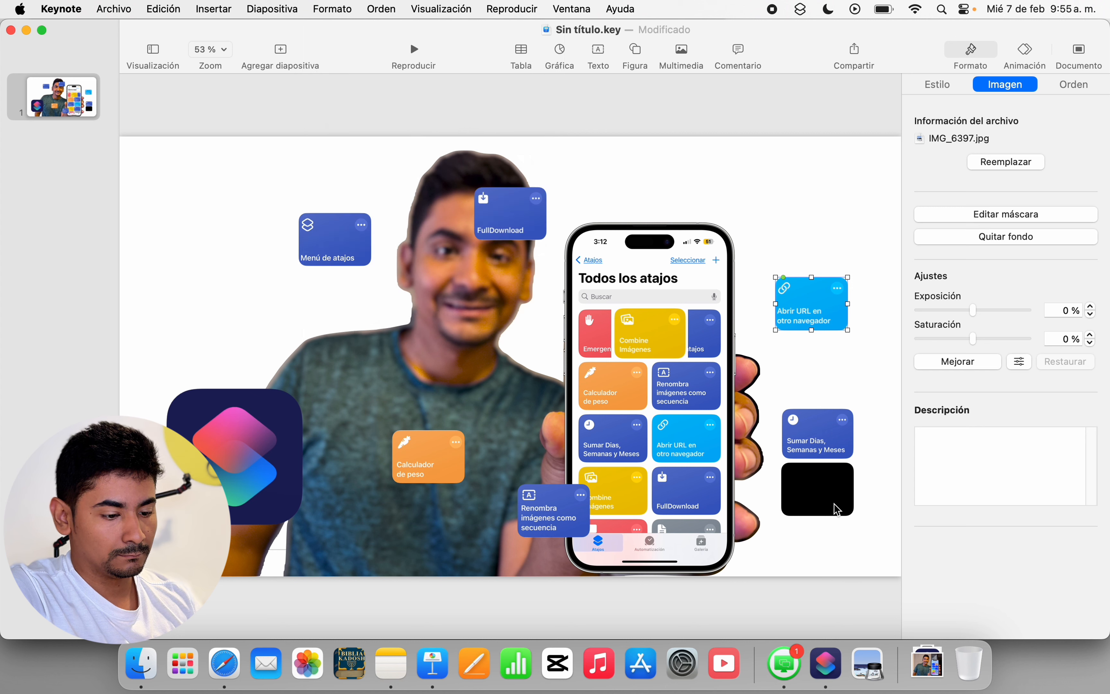
pyautogui.click(836, 507)
pyautogui.keyDown('shift'); pyautogui.click(816, 433); pyautogui.keyUp('shift')
pyautogui.click(333, 9)
pyautogui.moveTo(390, 123)
pyautogui.click(629, 123)
pyautogui.moveTo(817, 436); pyautogui.dragTo(816, 492)
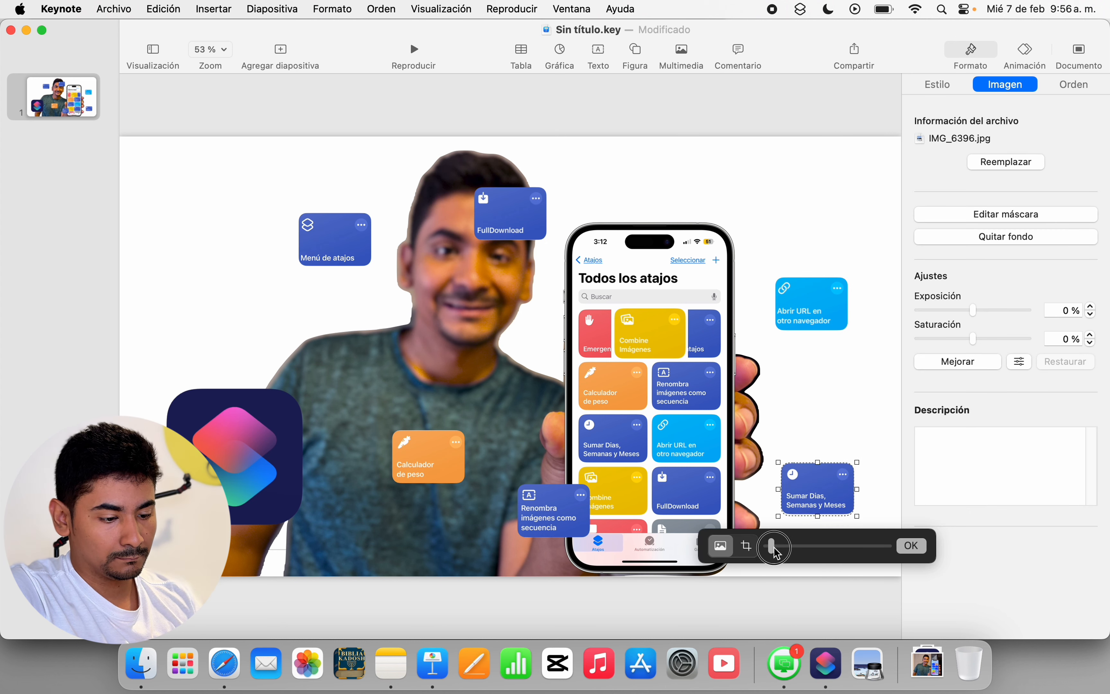
pyautogui.moveTo(774, 547); pyautogui.dragTo(779, 547)
pyautogui.click(911, 546)
pyautogui.click(843, 435)
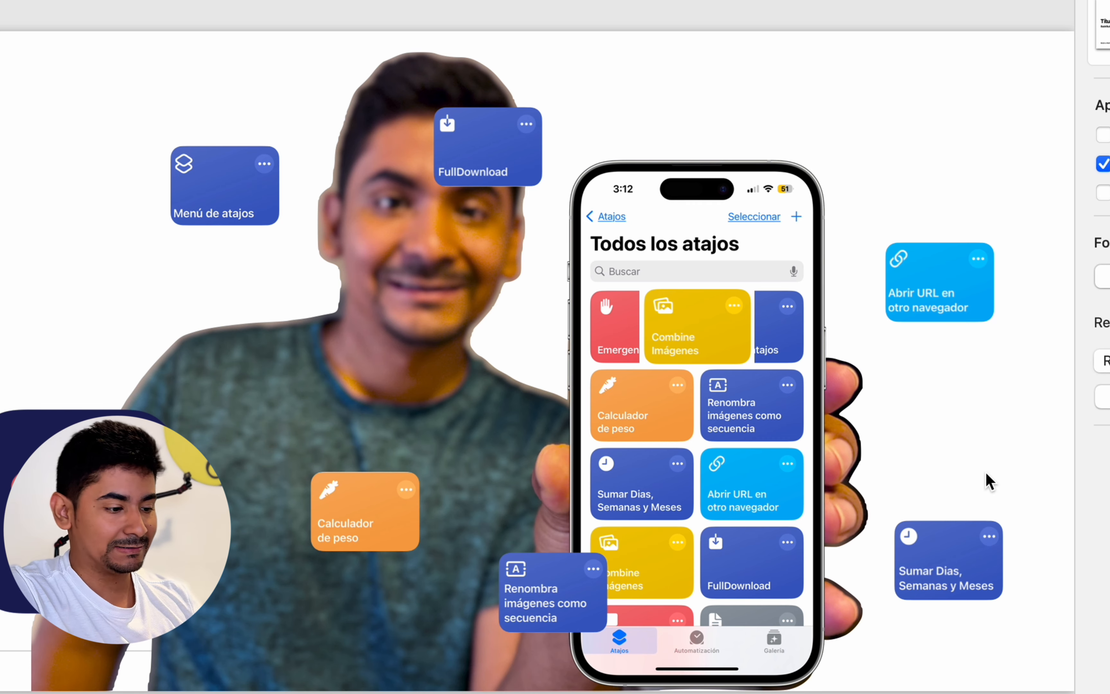
# - Apply a Sombreado shadow without a border to all six masked shortcut cards together
pyautogui.click(260, 174)
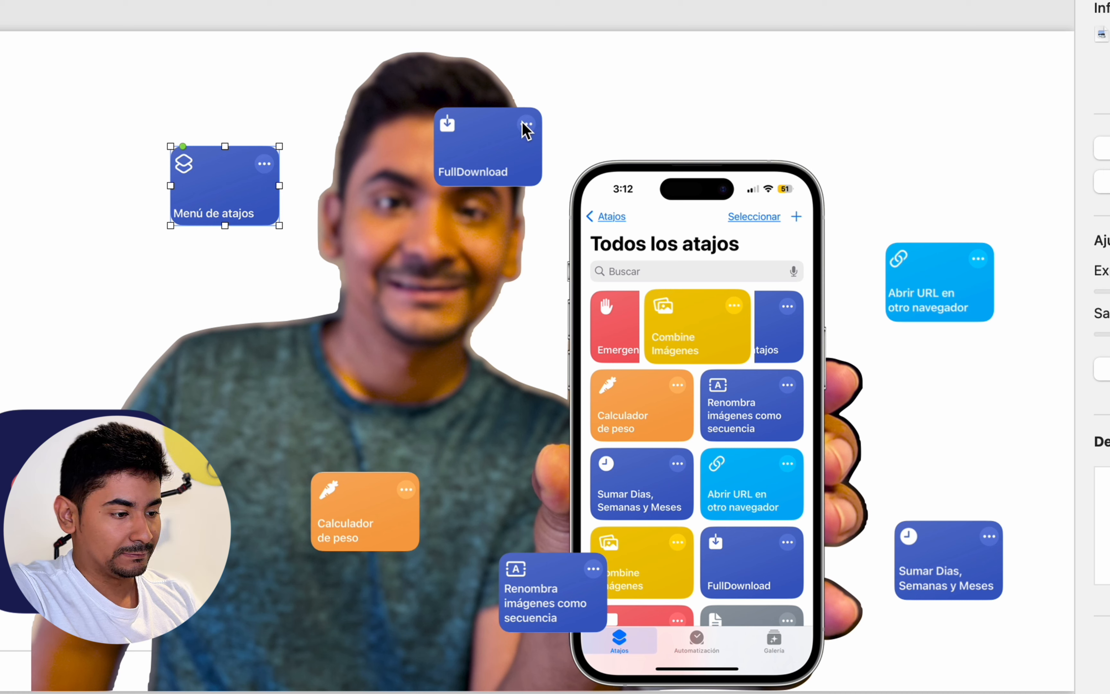
pyautogui.keyDown('shift'); pyautogui.click(519, 137); pyautogui.keyUp('shift')
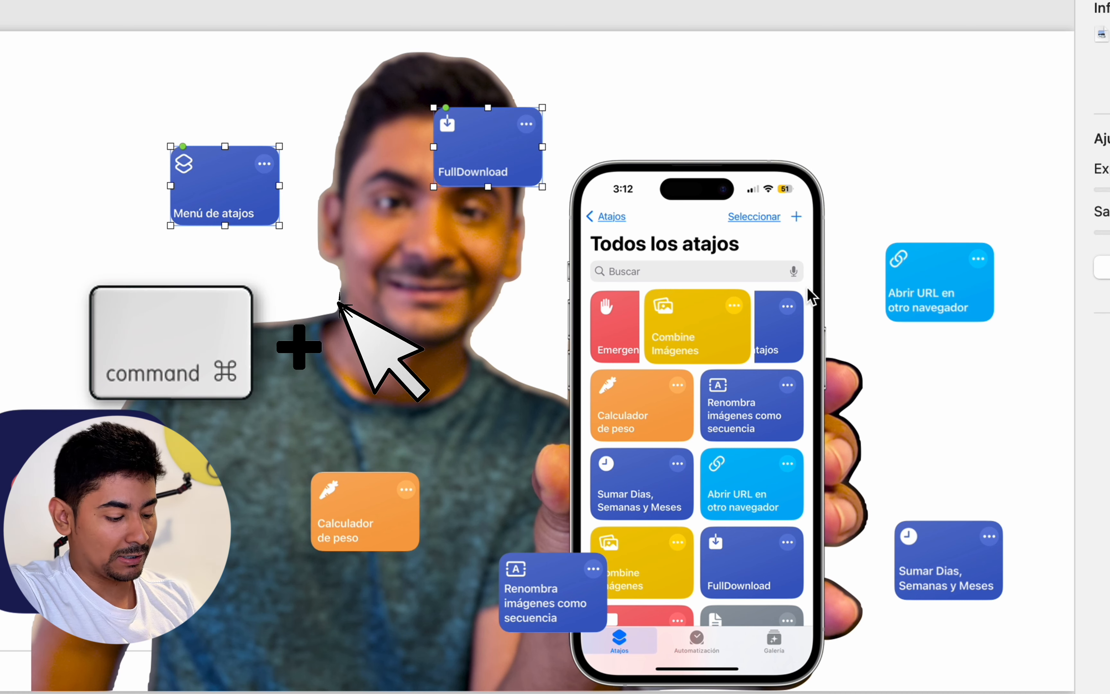
pyautogui.keyDown('super'); pyautogui.click(940, 294); pyautogui.keyUp('super')
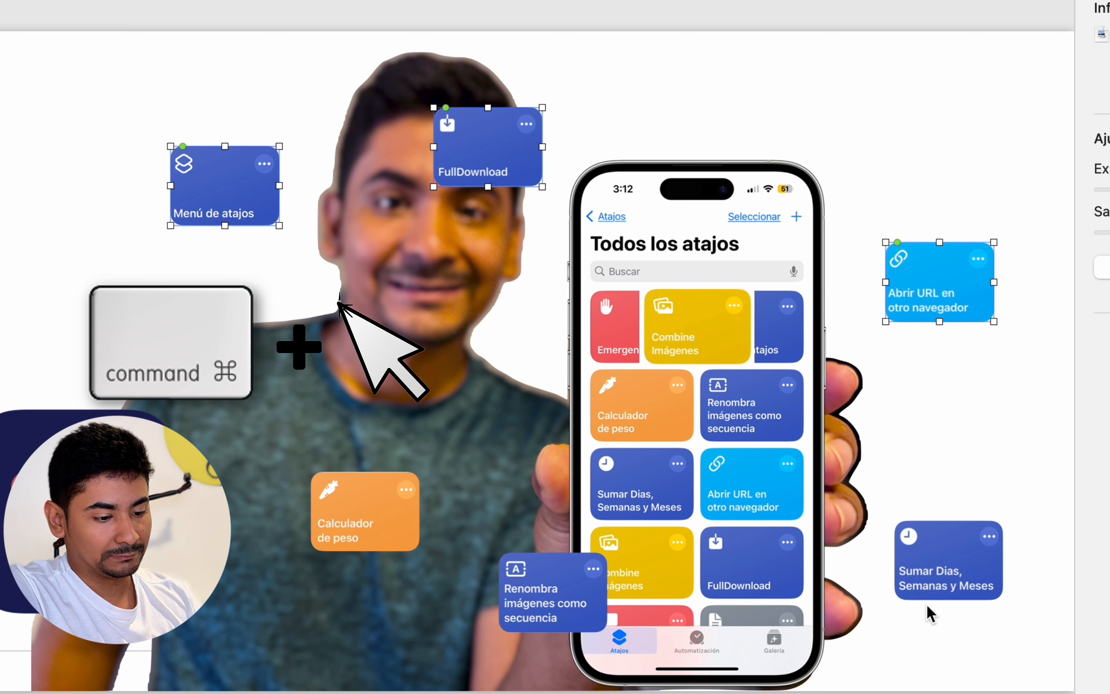
pyautogui.keyDown('super'); pyautogui.click(938, 584); pyautogui.keyUp('super')
pyautogui.keyDown('super'); pyautogui.click(550, 594); pyautogui.keyUp('super')
pyautogui.keyDown('super'); pyautogui.click(390, 523); pyautogui.keyUp('super')
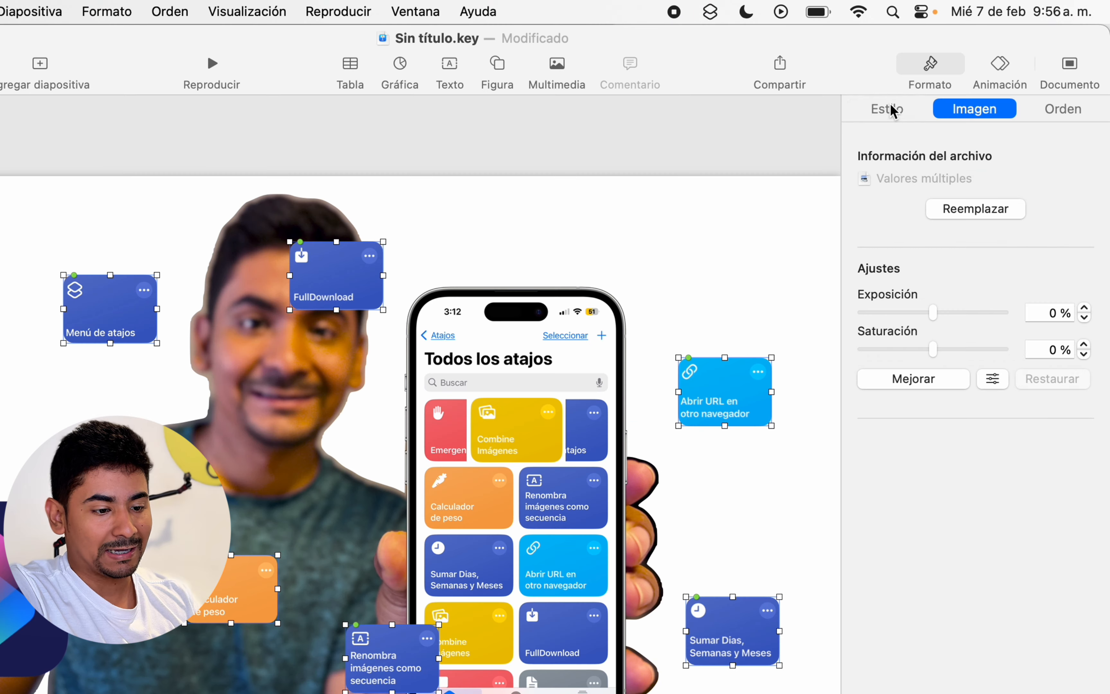
pyautogui.click(940, 85)
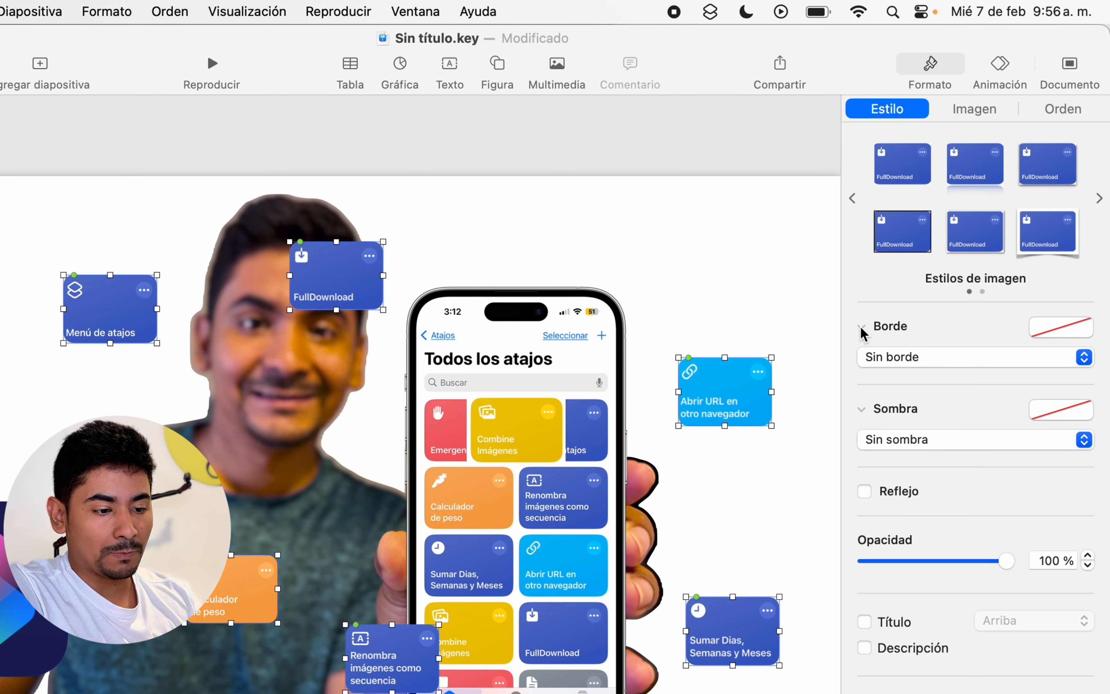
pyautogui.click(919, 355)
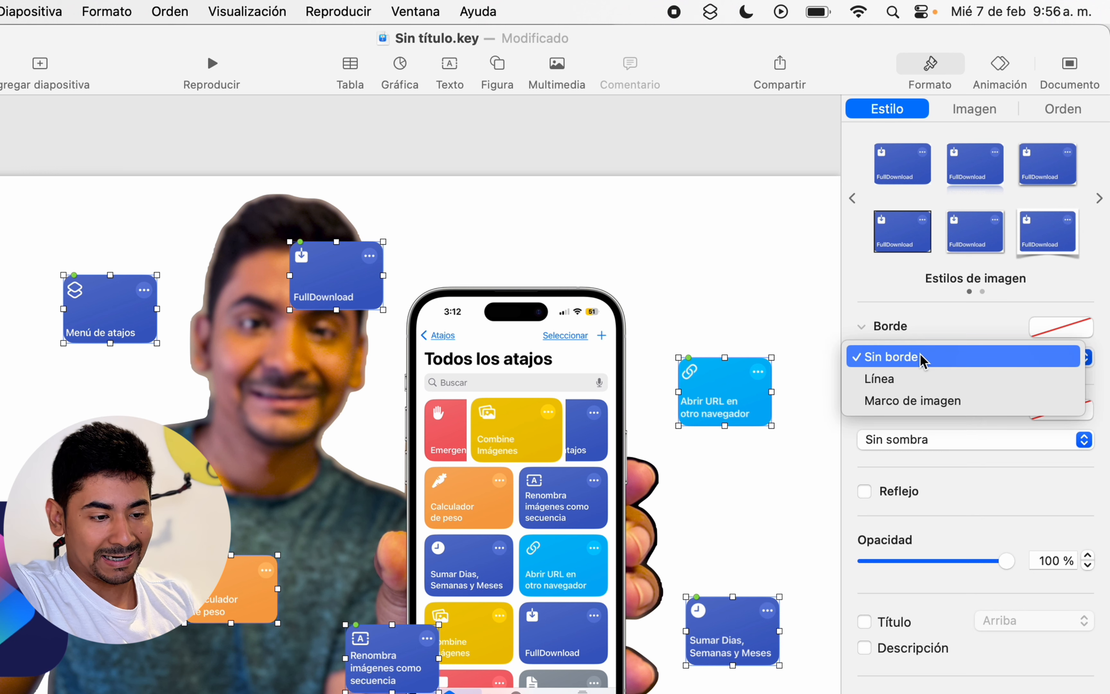
pyautogui.click(920, 356)
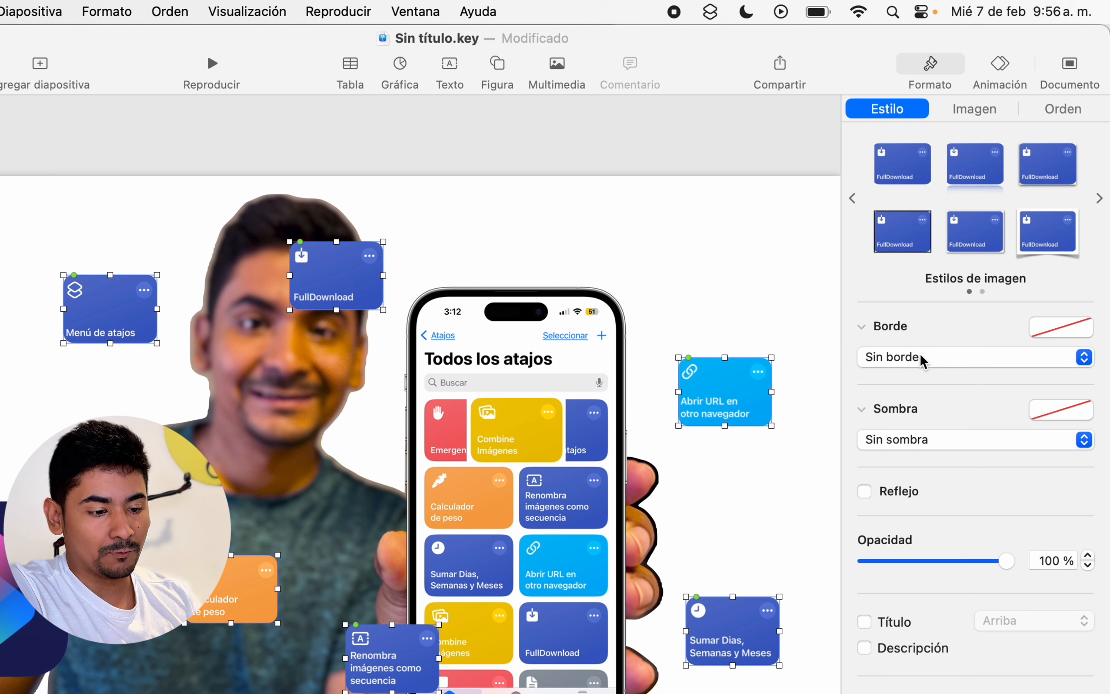
pyautogui.click(911, 437)
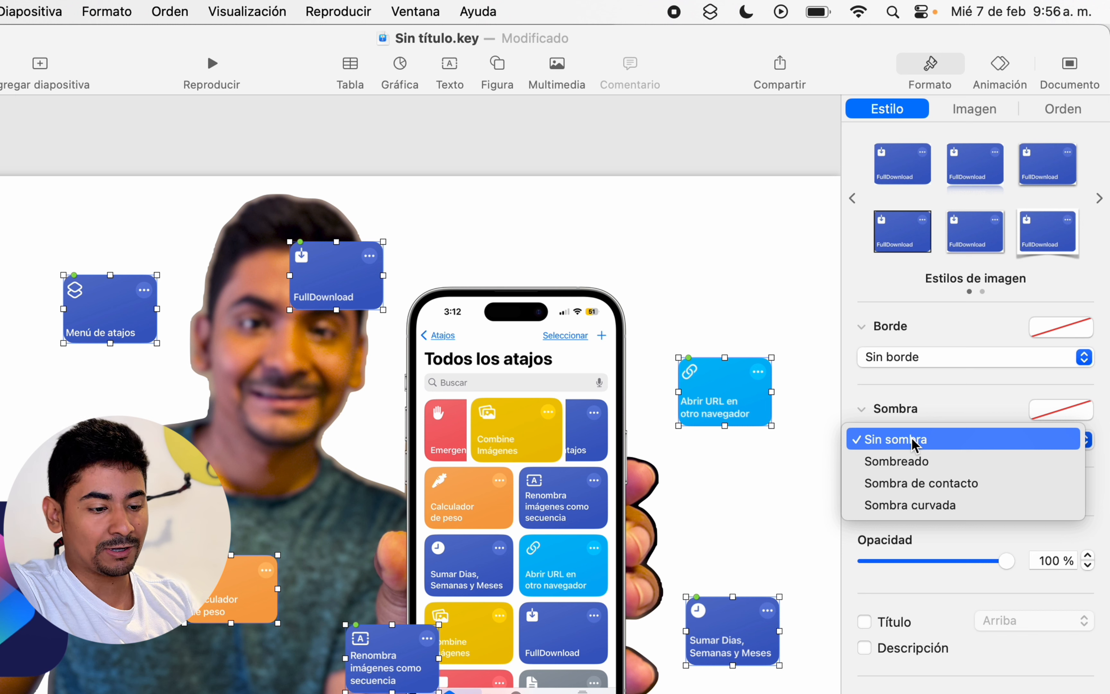
pyautogui.click(907, 461)
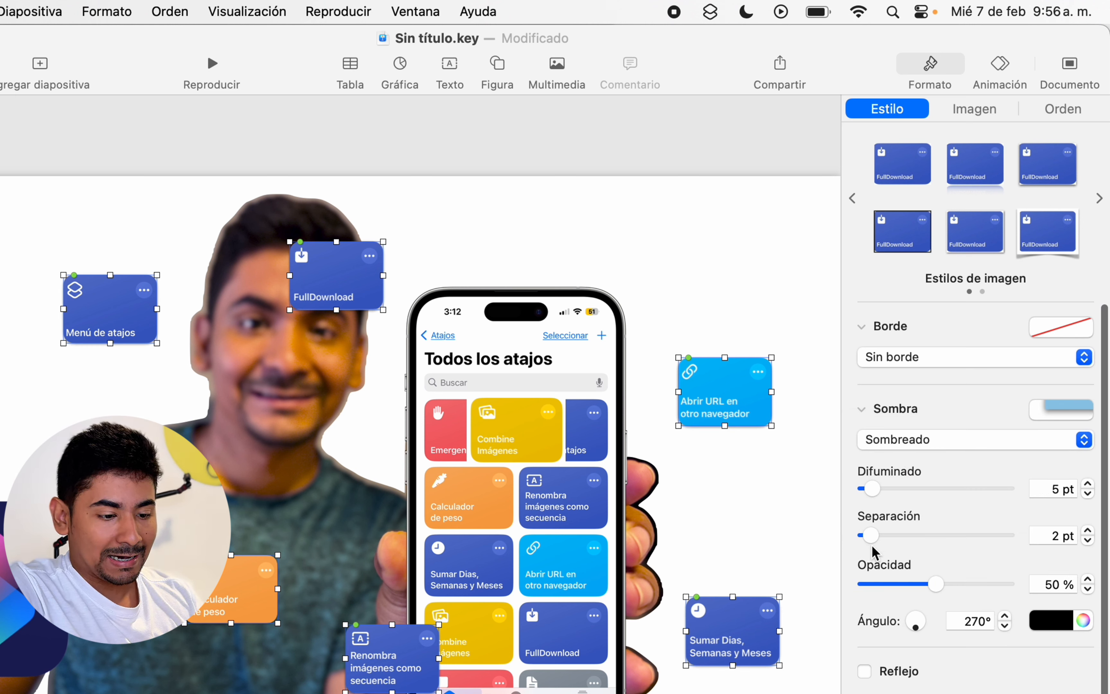
# - Set the six cards' shadow separation to 0 pt and its blur to 60 pt
pyautogui.moveTo(872, 542); pyautogui.dragTo(834, 553)
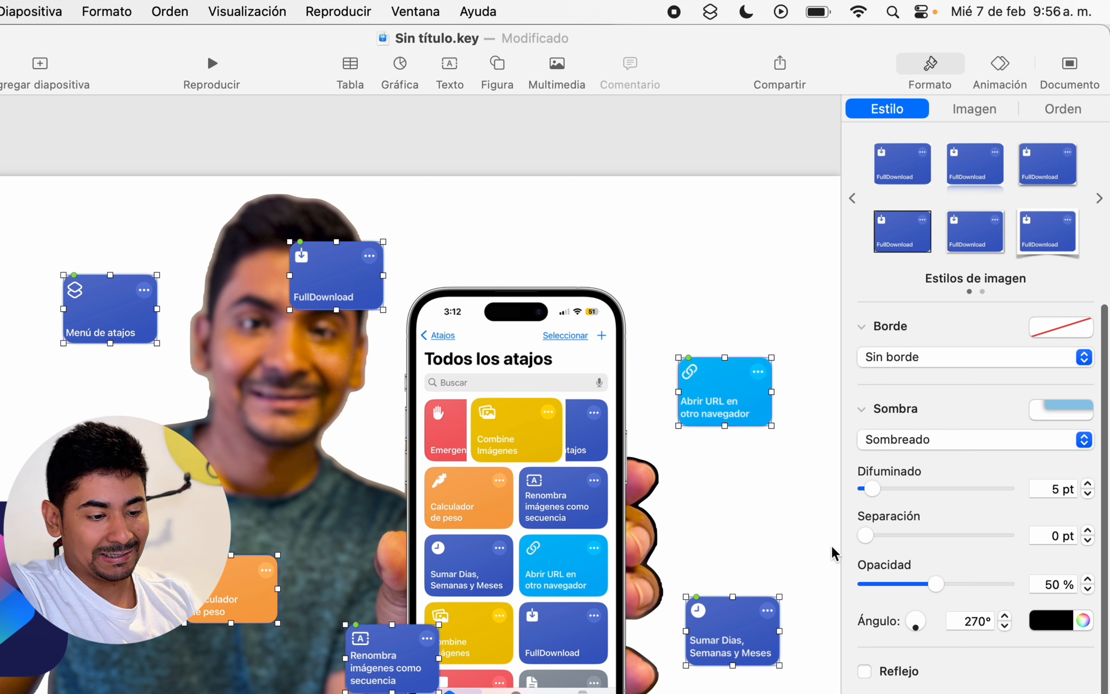
pyautogui.moveTo(875, 488); pyautogui.dragTo(956, 486)
pyautogui.click(769, 478)
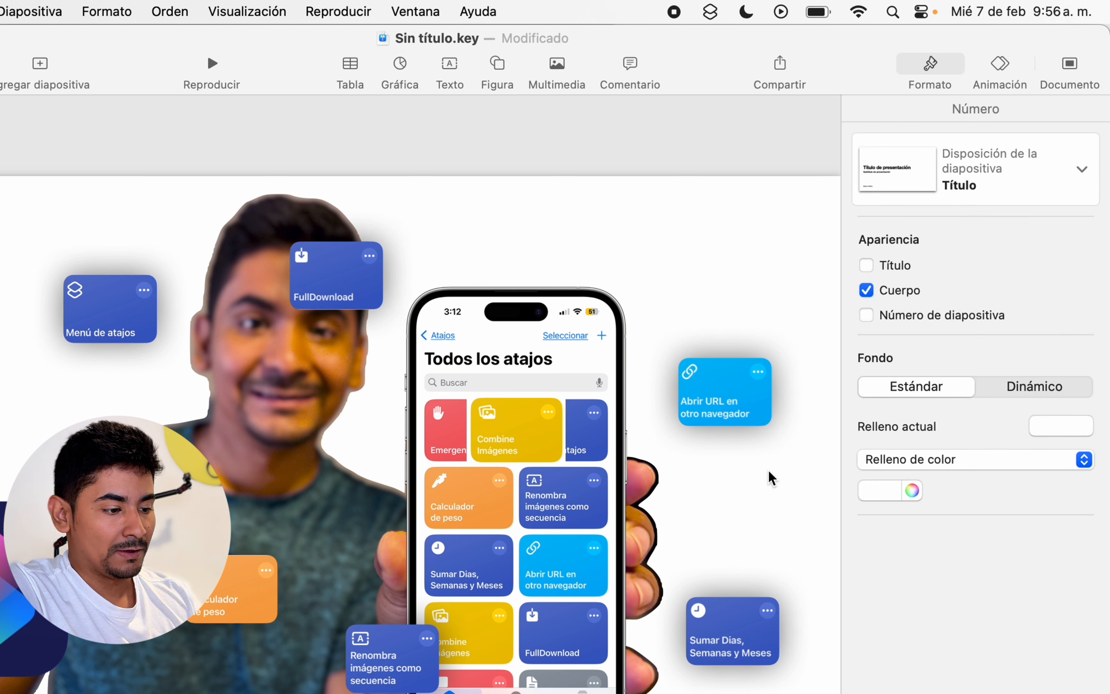
# - Move the Abrir URL, Sumar Días and Renombra imágenes cards one below the other along the phone's right edge
pyautogui.click(743, 416)
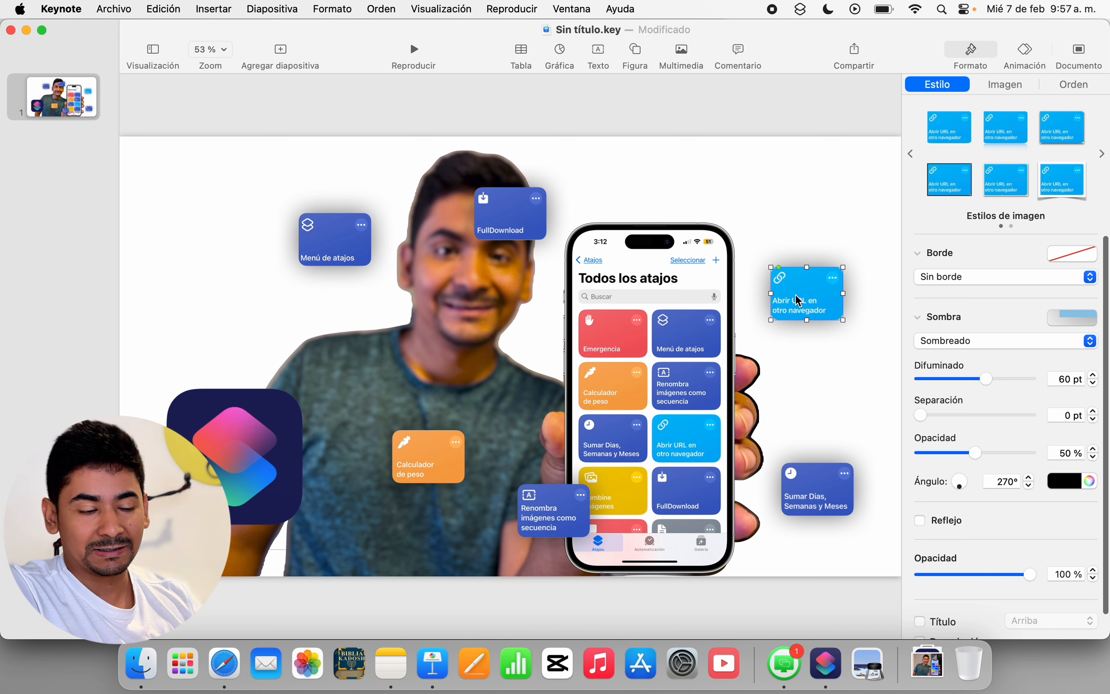
pyautogui.moveTo(775, 286); pyautogui.dragTo(715, 299)
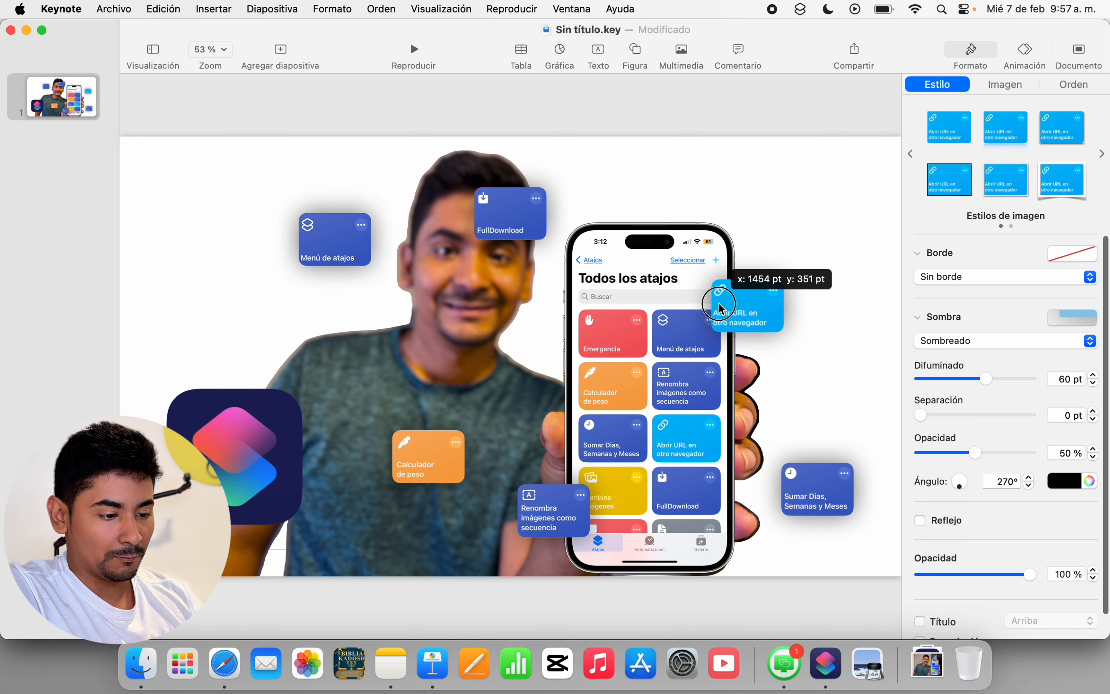
pyautogui.click(813, 490)
pyautogui.moveTo(814, 490); pyautogui.dragTo(764, 386)
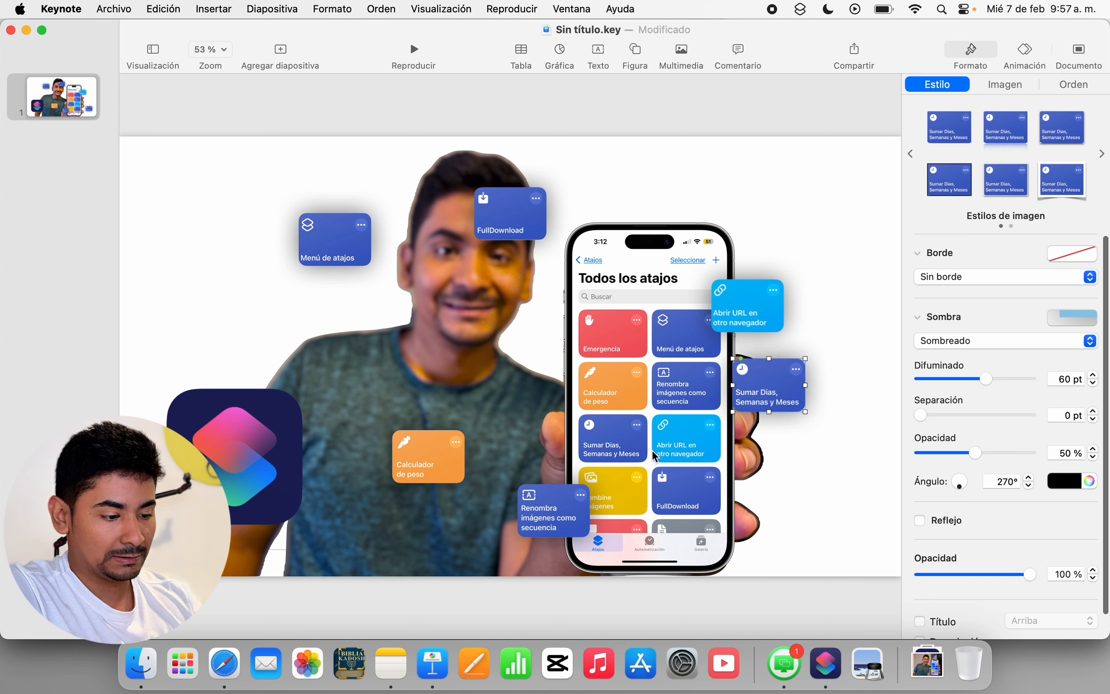
pyautogui.moveTo(551, 510); pyautogui.dragTo(745, 483)
# - Move the Menú de atajos, FullDownload and Calculador de peso cards one below the other along the phone's left edge
pyautogui.moveTo(407, 467); pyautogui.dragTo(534, 501)
pyautogui.moveTo(504, 216); pyautogui.dragTo(514, 395)
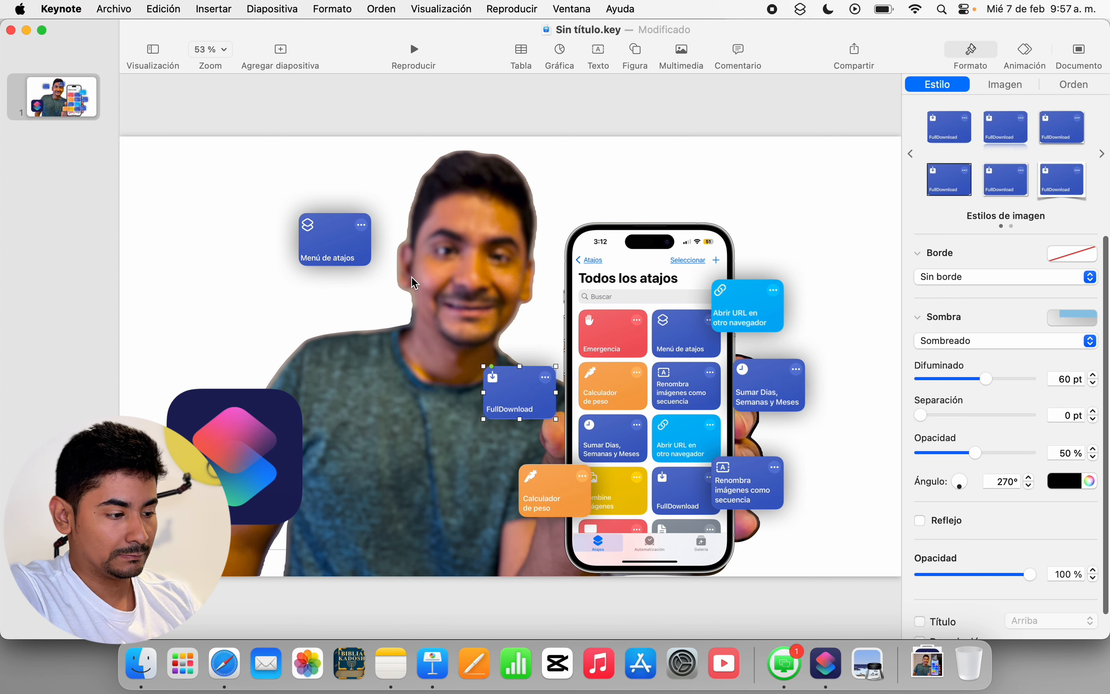
pyautogui.moveTo(367, 255); pyautogui.dragTo(586, 302)
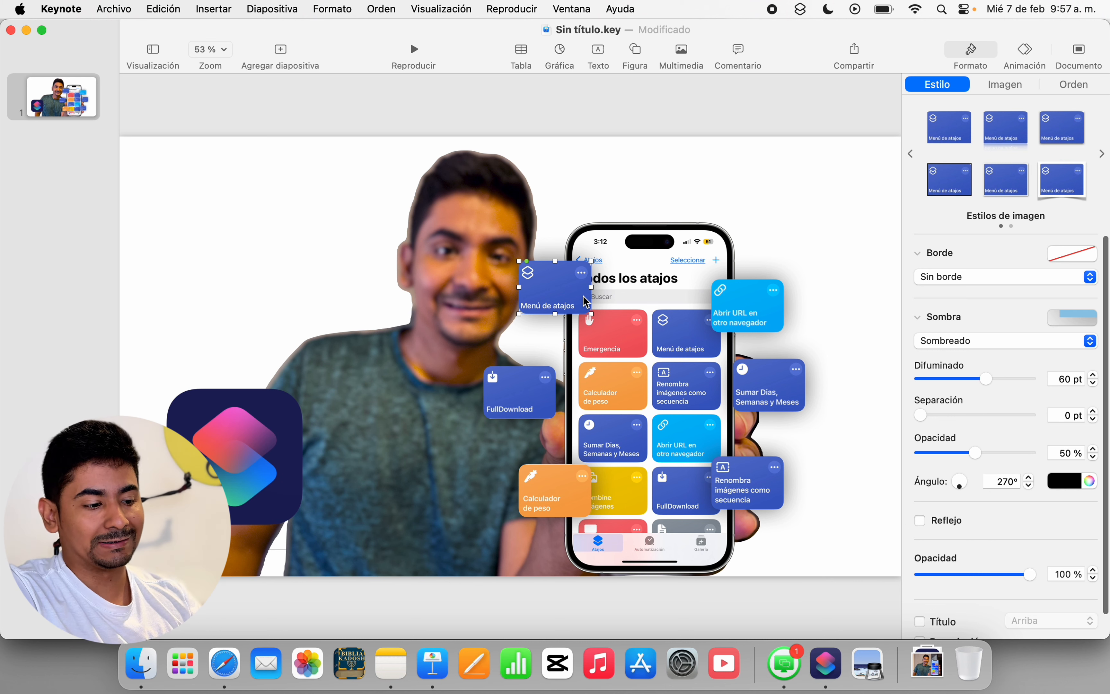
pyautogui.click(770, 304)
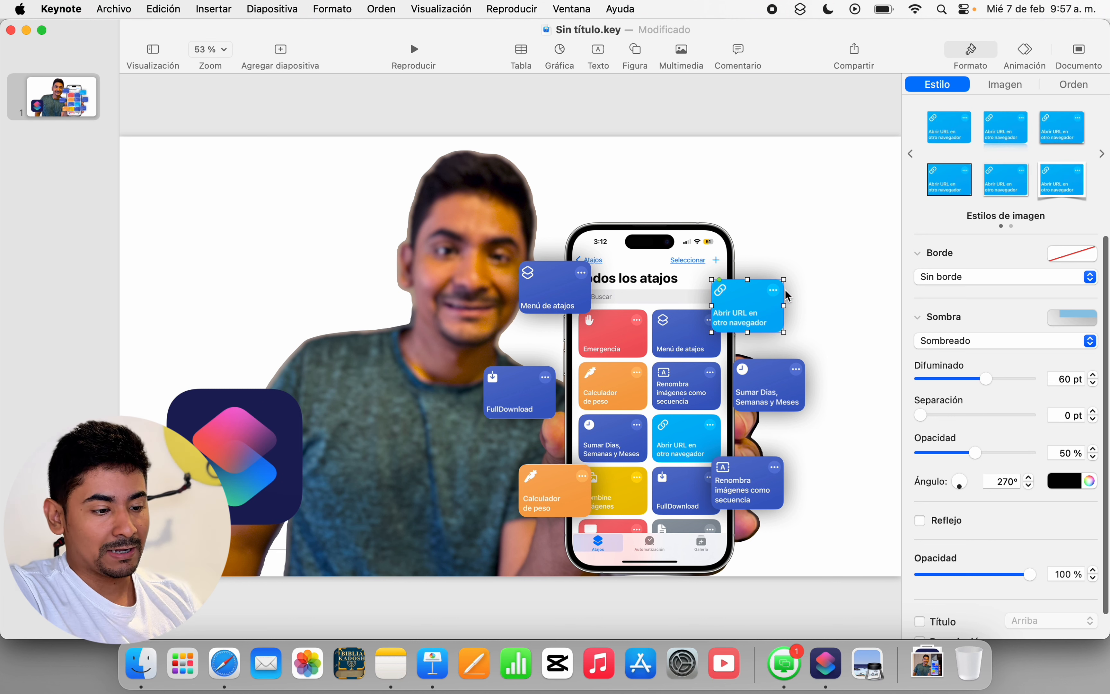
# - Enlarge the Abrir URL, Sumar Días and Renombra imágenes cards along the phone's right edge
pyautogui.moveTo(783, 278); pyautogui.dragTo(817, 254)
pyautogui.click(804, 408)
pyautogui.moveTo(805, 408); pyautogui.dragTo(835, 432)
pyautogui.click(752, 487)
pyautogui.moveTo(782, 509); pyautogui.dragTo(835, 529)
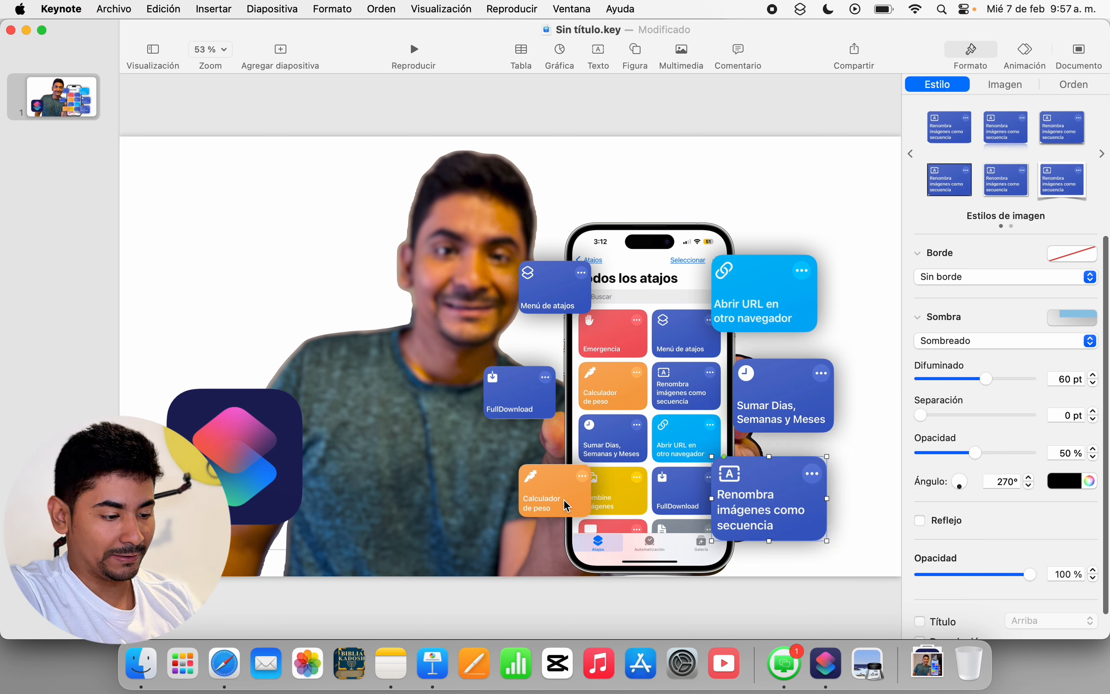
# - Enlarge the Calculador de peso, FullDownload and Menú de atajos cards along the phone's left edge
pyautogui.click(549, 488)
pyautogui.moveTo(520, 466); pyautogui.dragTo(483, 434)
pyautogui.click(525, 390)
pyautogui.moveTo(555, 366); pyautogui.dragTo(599, 334)
pyautogui.click(548, 284)
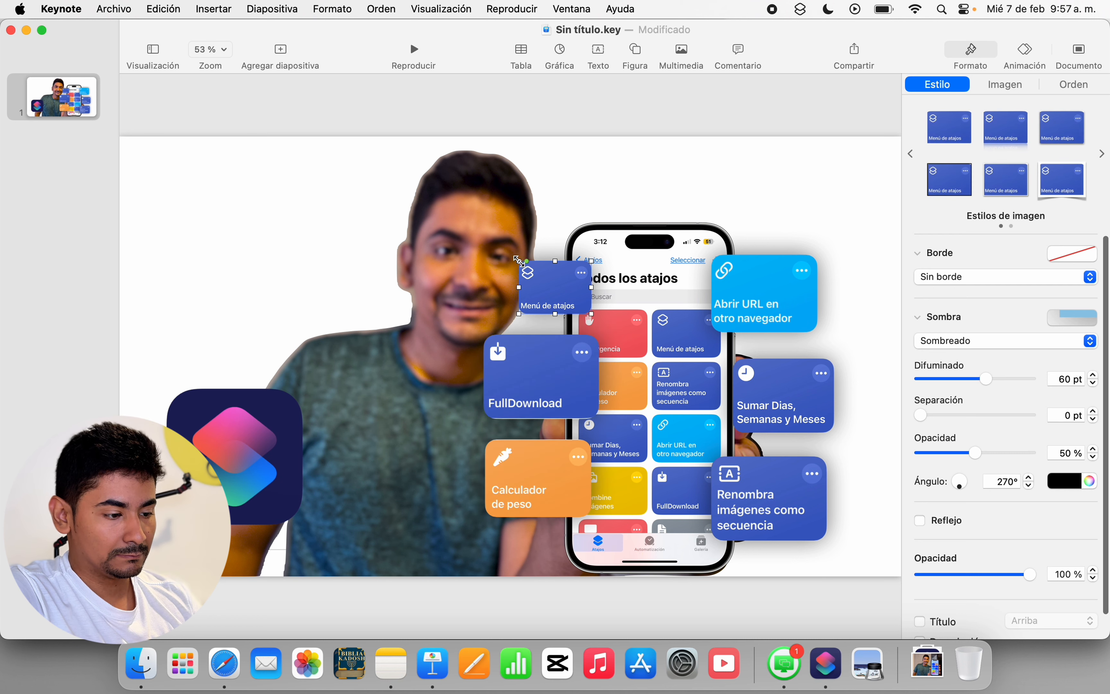
pyautogui.moveTo(518, 261); pyautogui.dragTo(490, 240)
# - Move the Menú de atajos card over the phone's upper edge and space the FullDownload and Calculador de peso cards farther apart
pyautogui.moveTo(556, 266); pyautogui.dragTo(556, 242)
pyautogui.moveTo(736, 270); pyautogui.dragTo(656, 215)
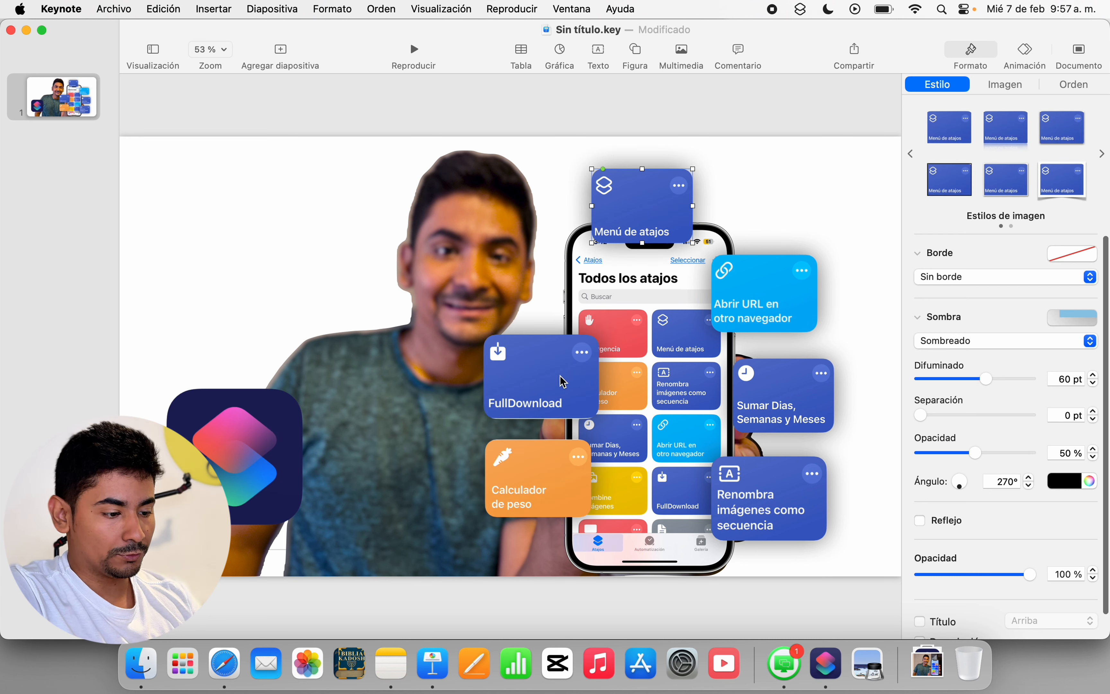
pyautogui.moveTo(563, 382); pyautogui.dragTo(568, 360)
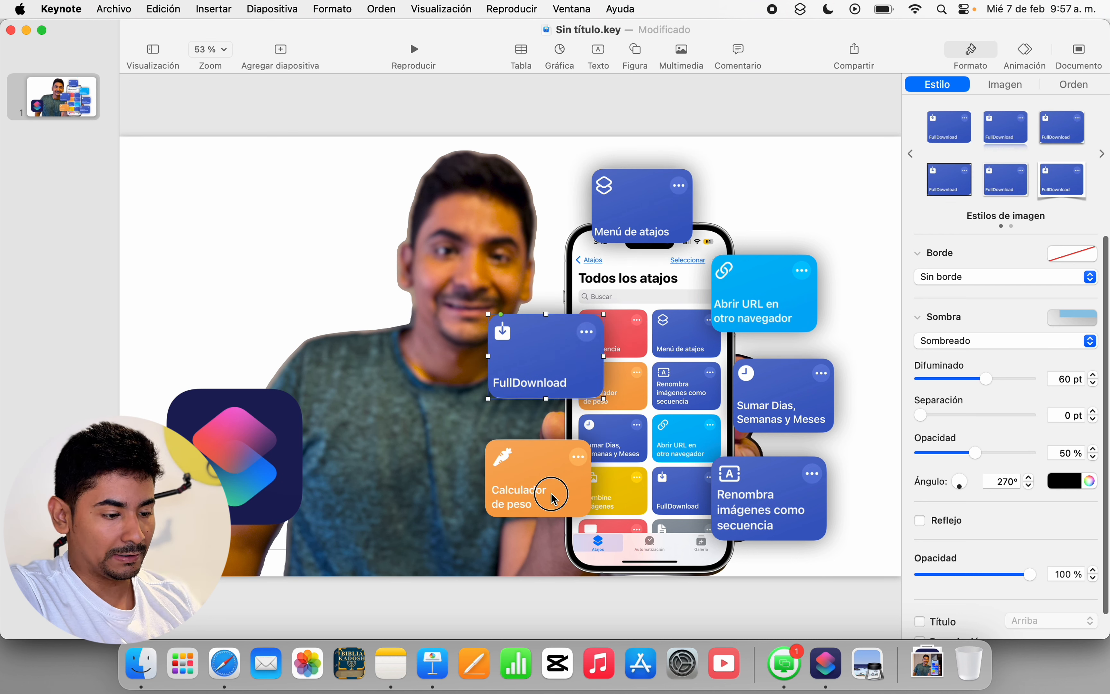
pyautogui.moveTo(550, 488); pyautogui.dragTo(552, 513)
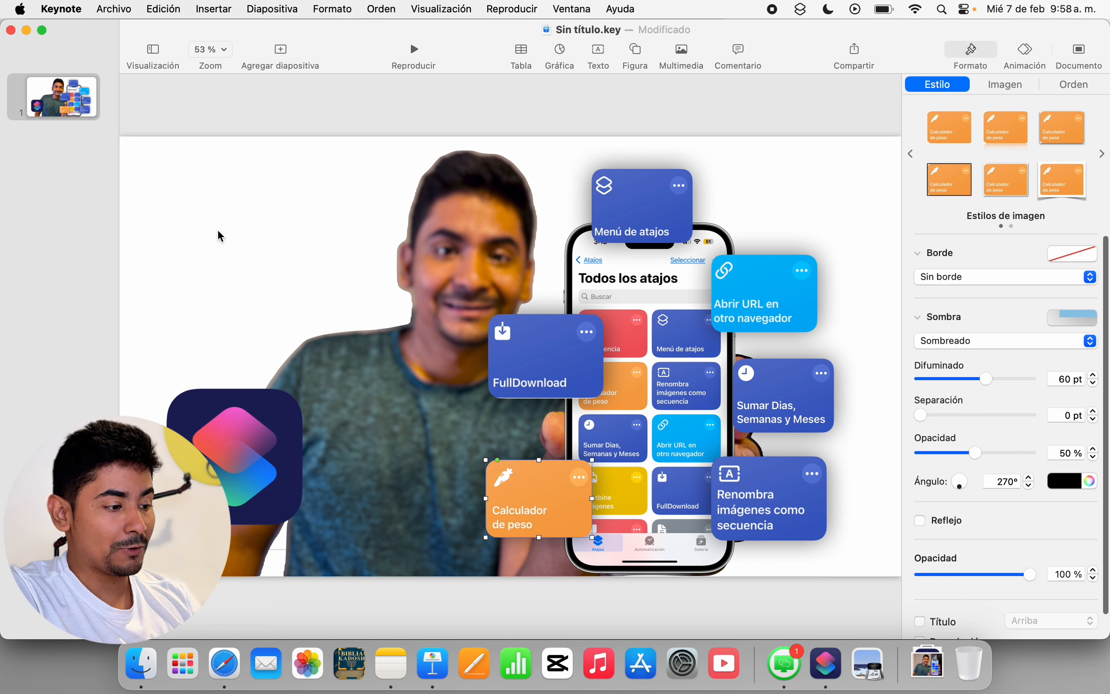
# - Give the slide background a Relleno degradado from light blue to white
pyautogui.click(158, 193)
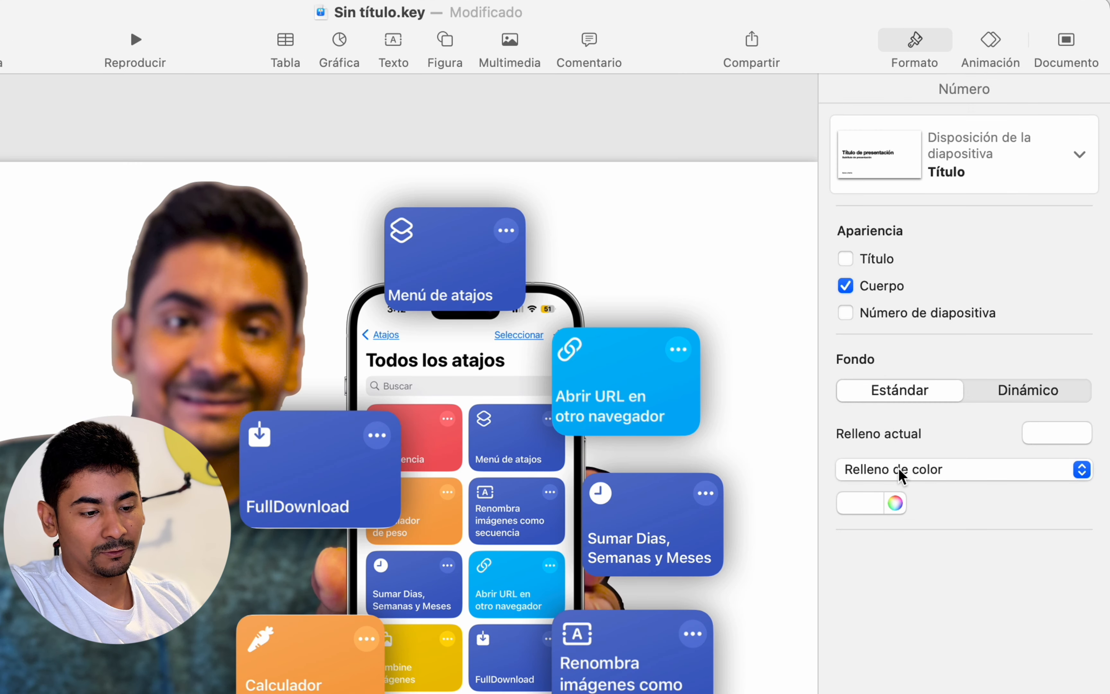
pyautogui.click(972, 470)
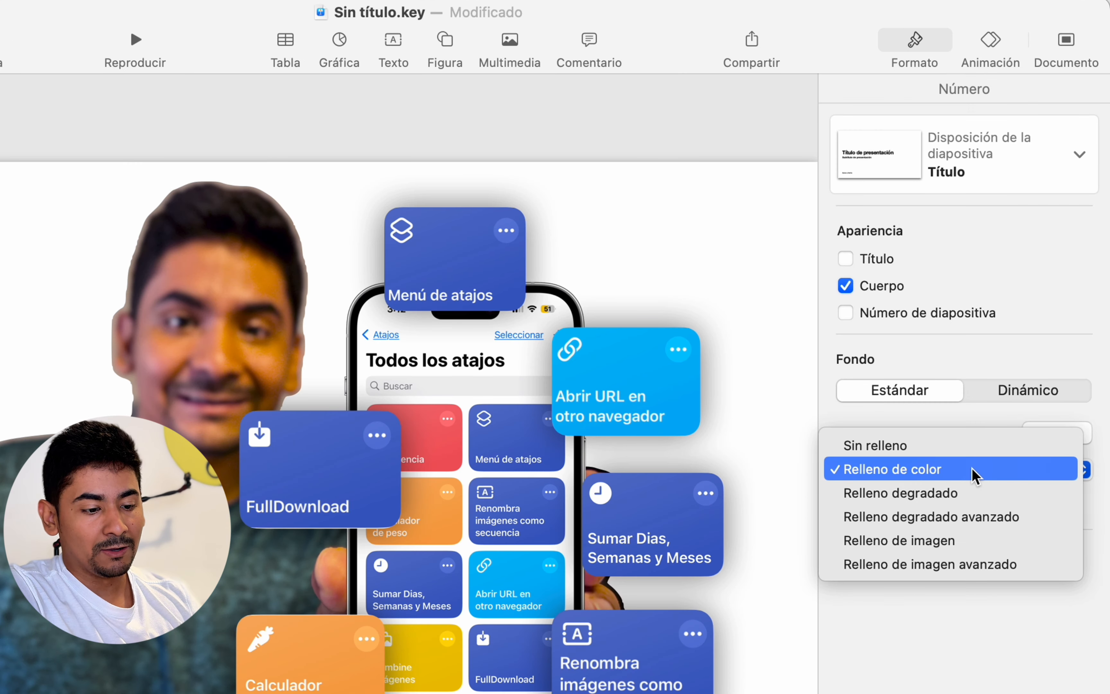
pyautogui.click(967, 493)
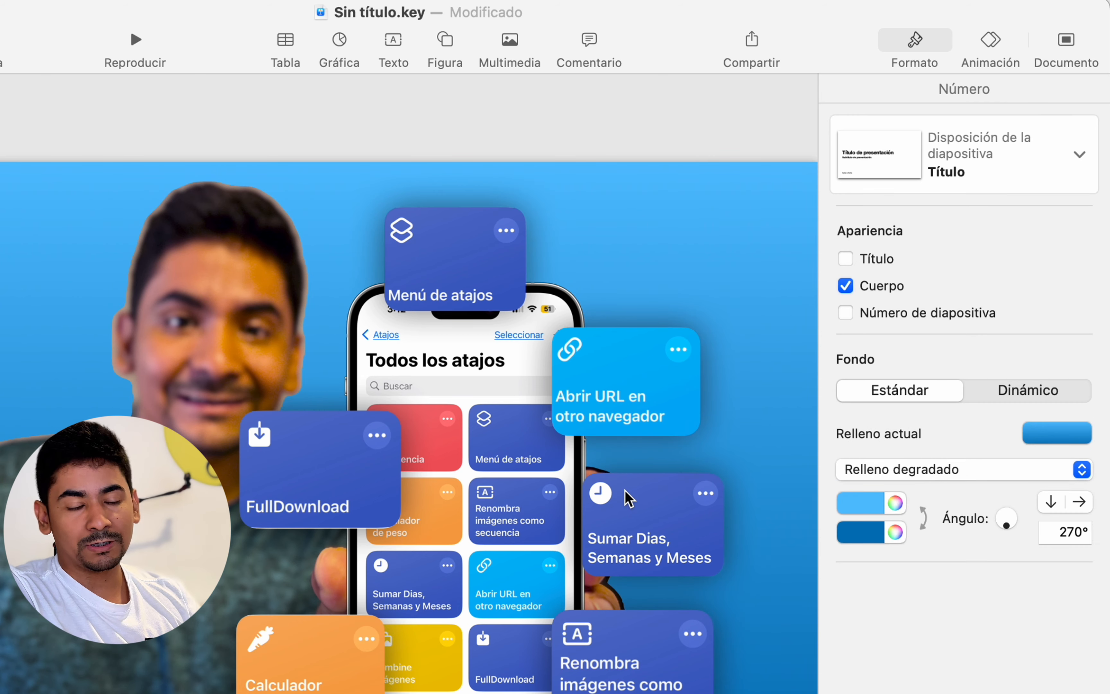
pyautogui.click(872, 507)
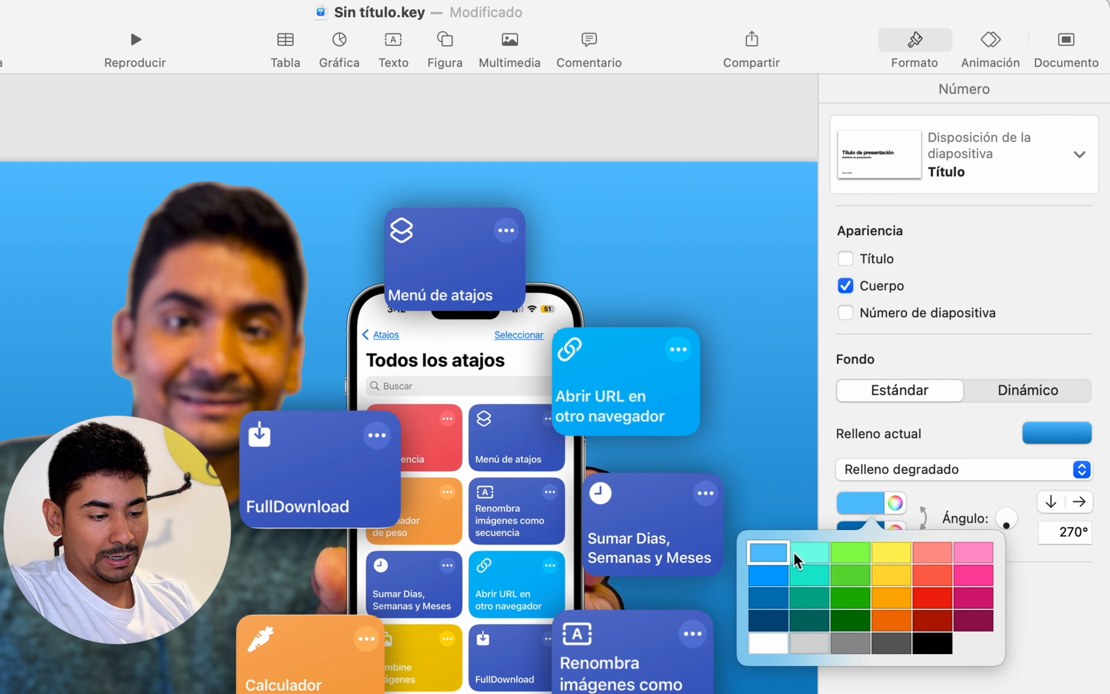
pyautogui.click(775, 550)
pyautogui.click(875, 535)
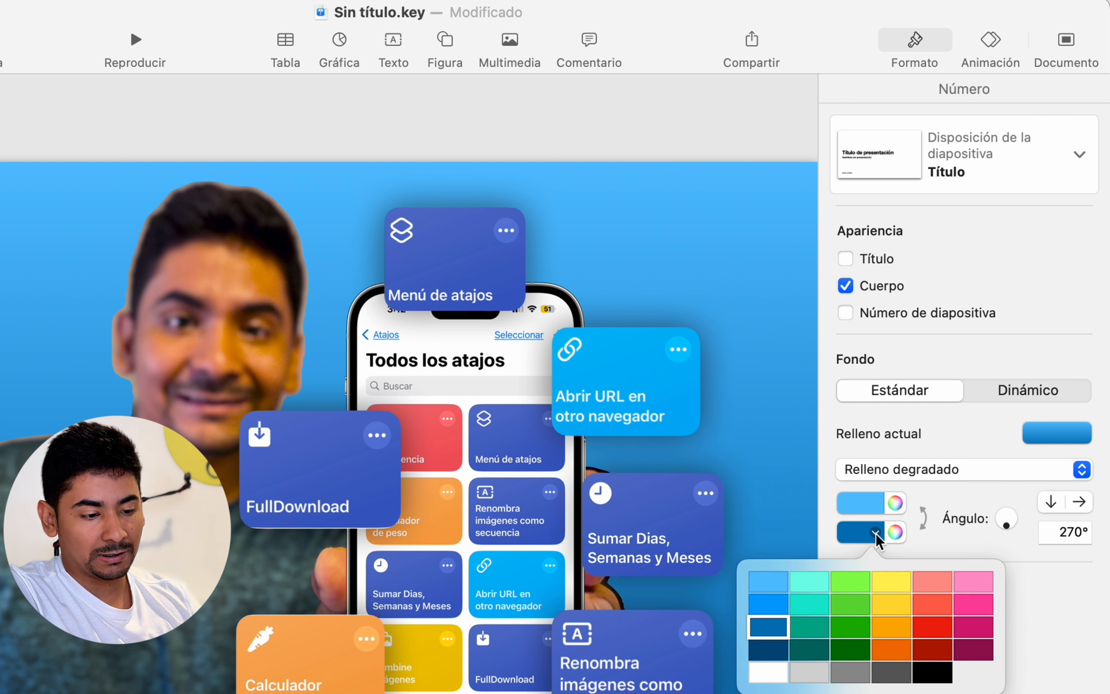
pyautogui.click(771, 681)
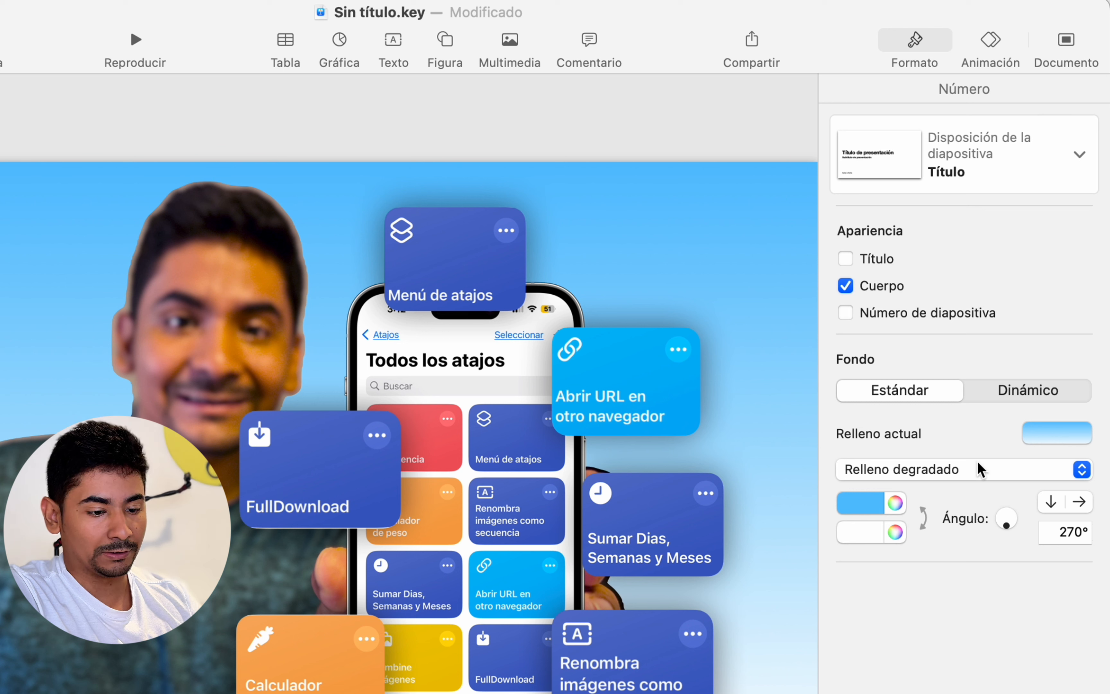
# - Switch the background to Relleno degradado avanzado, shift the white stop toward the blue one and set the angle to 256,8°
pyautogui.click(1082, 470)
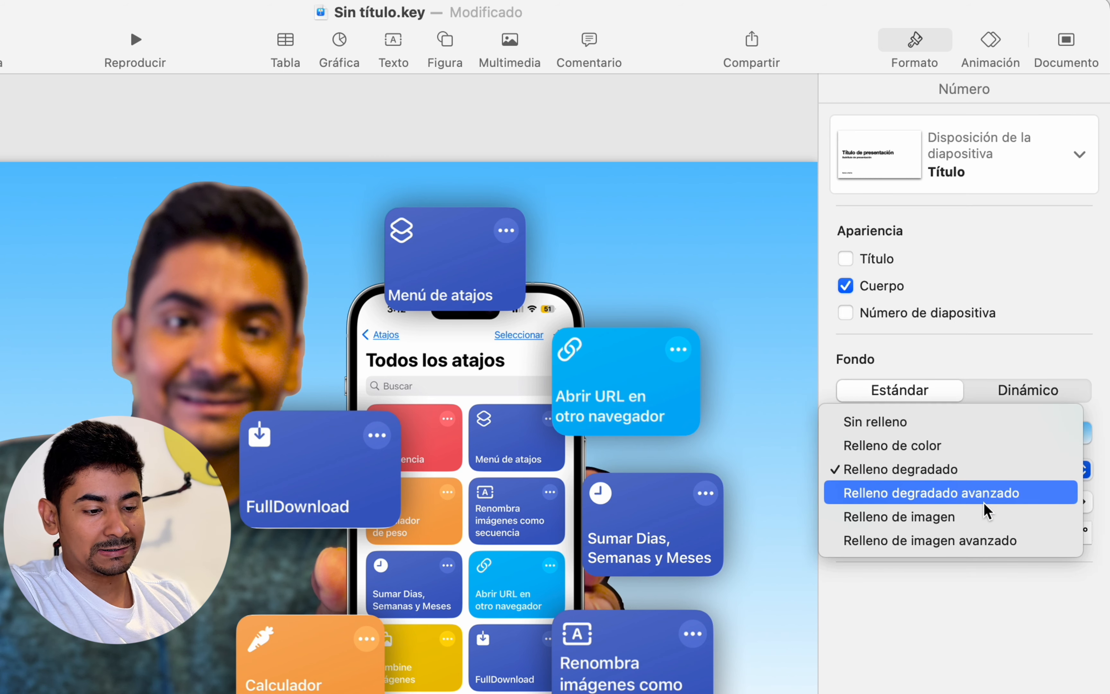
pyautogui.click(986, 493)
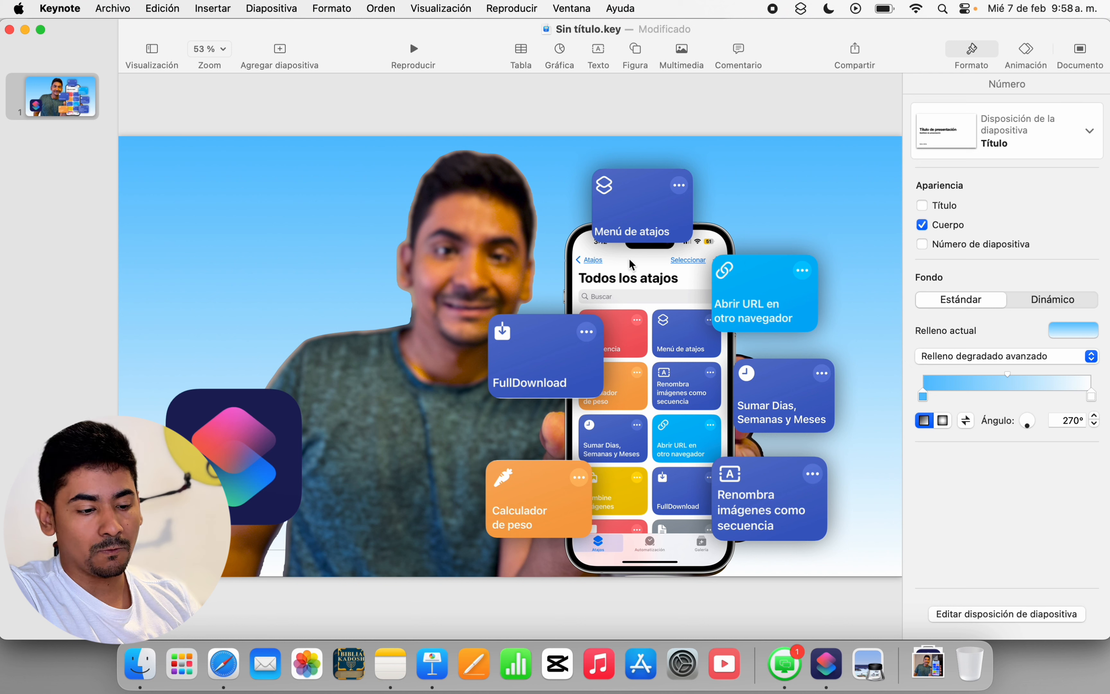
pyautogui.moveTo(1090, 401)
pyautogui.mouseDown()
pyautogui.moveTo(1043, 400)
pyautogui.moveTo(1029, 411)
pyautogui.mouseUp()
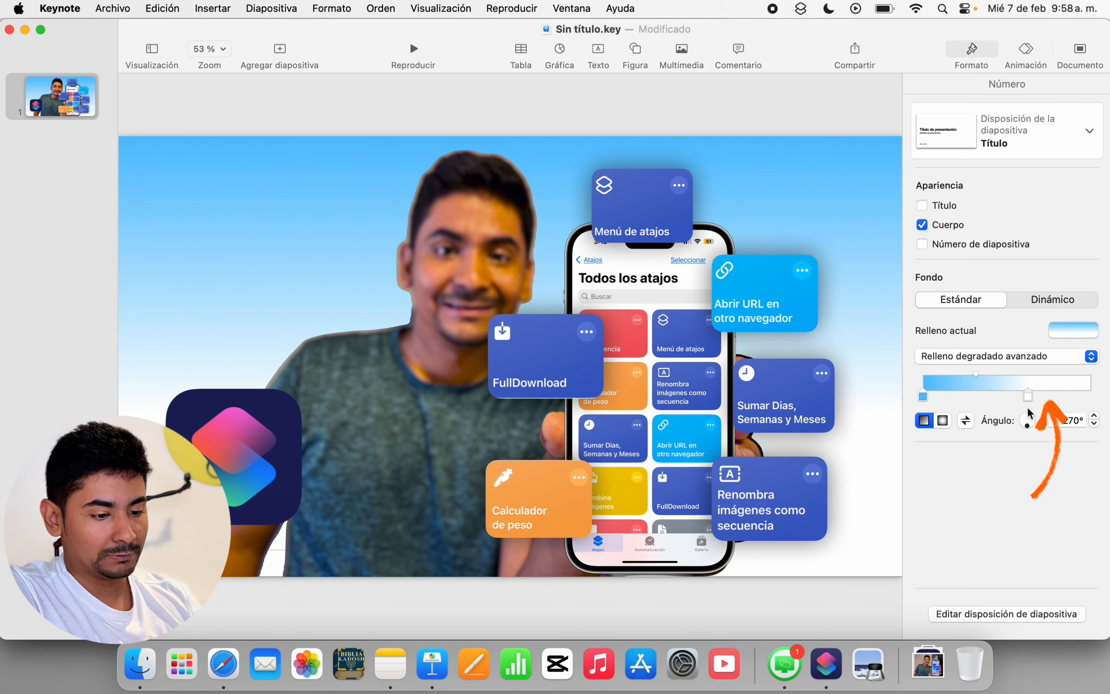
pyautogui.moveTo(1025, 431); pyautogui.dragTo(1026, 429)
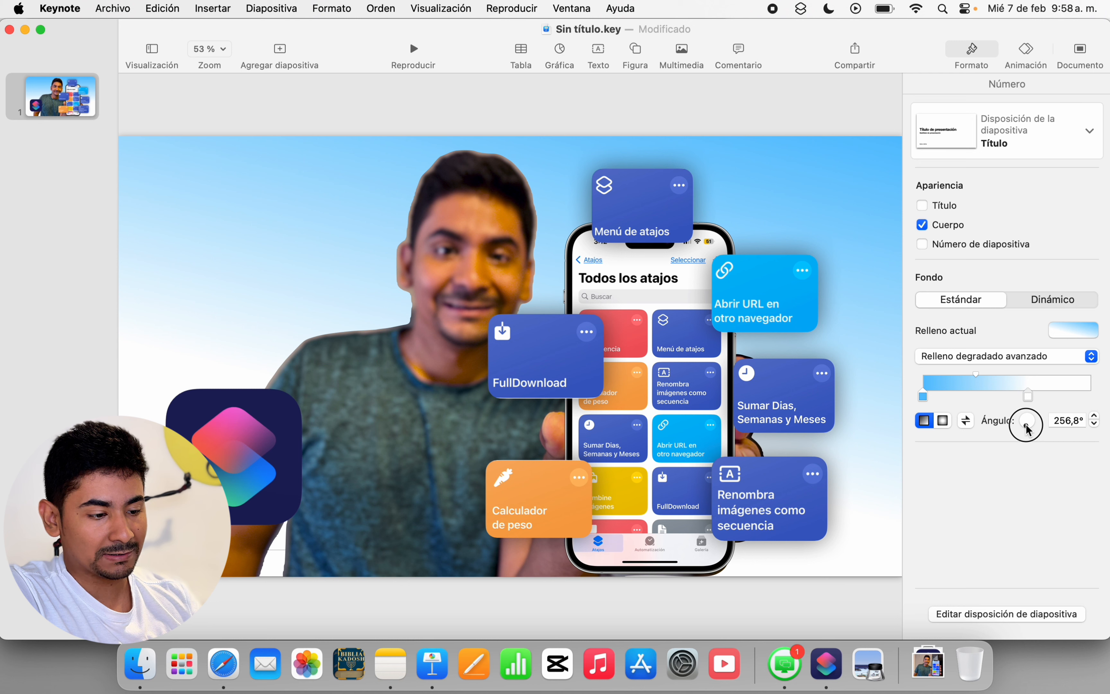
# - Move the Atajos icon up beside the person's head and place the subtitle placeholder above it
pyautogui.moveTo(268, 438); pyautogui.dragTo(264, 294)
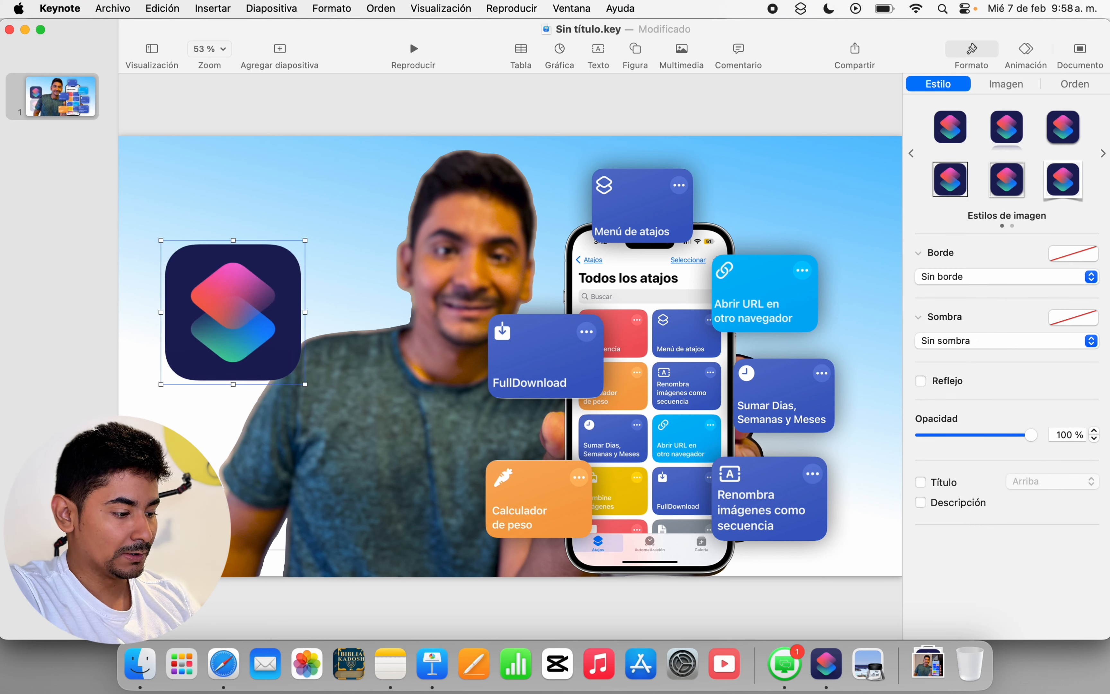
pyautogui.moveTo(205, 518); pyautogui.dragTo(219, 202)
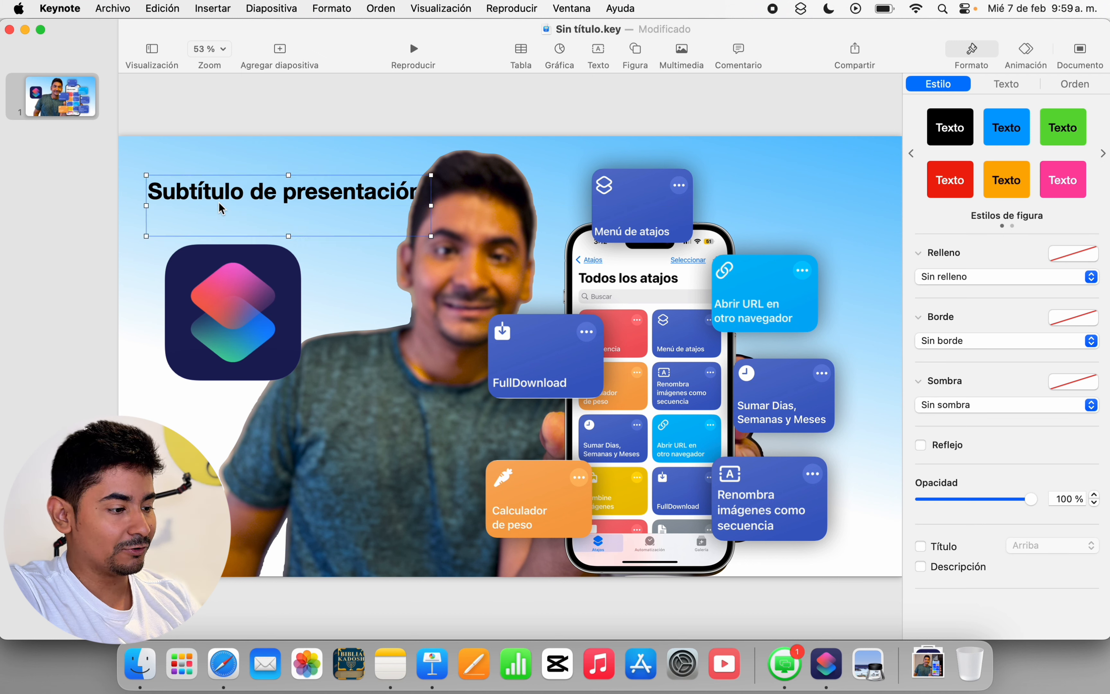
pyautogui.doubleClick(424, 198)
pyautogui.click(161, 199)
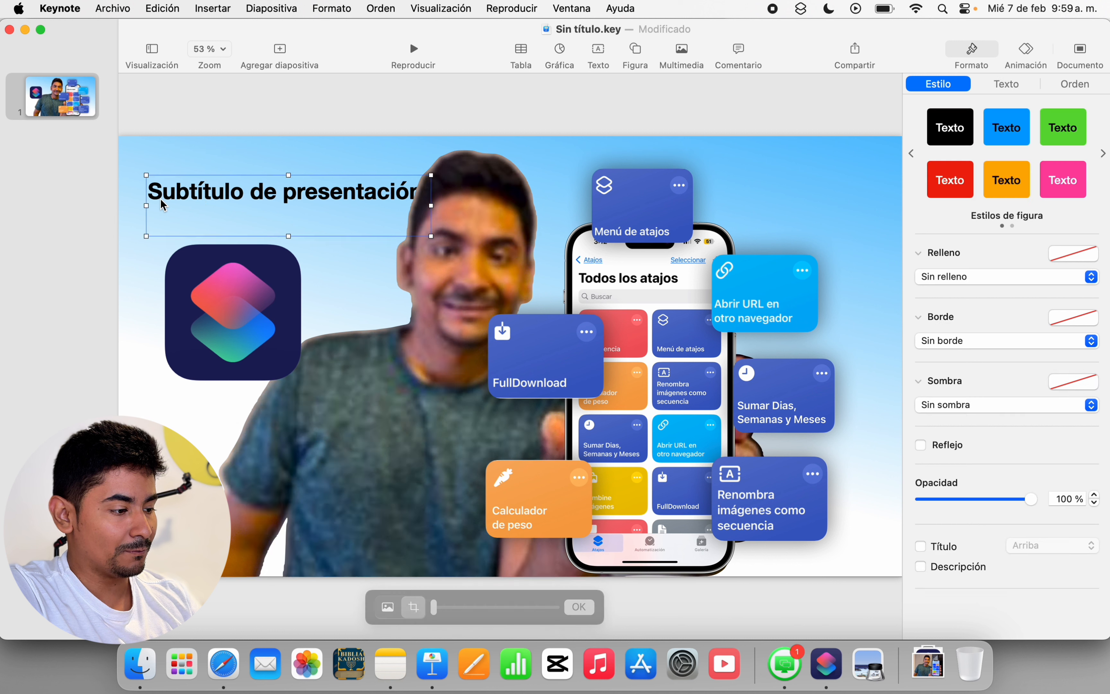
# - Replace the subtitle placeholder's text with ATAJOS in capitals
pyautogui.click(161, 204)
pyautogui.press('capslock')
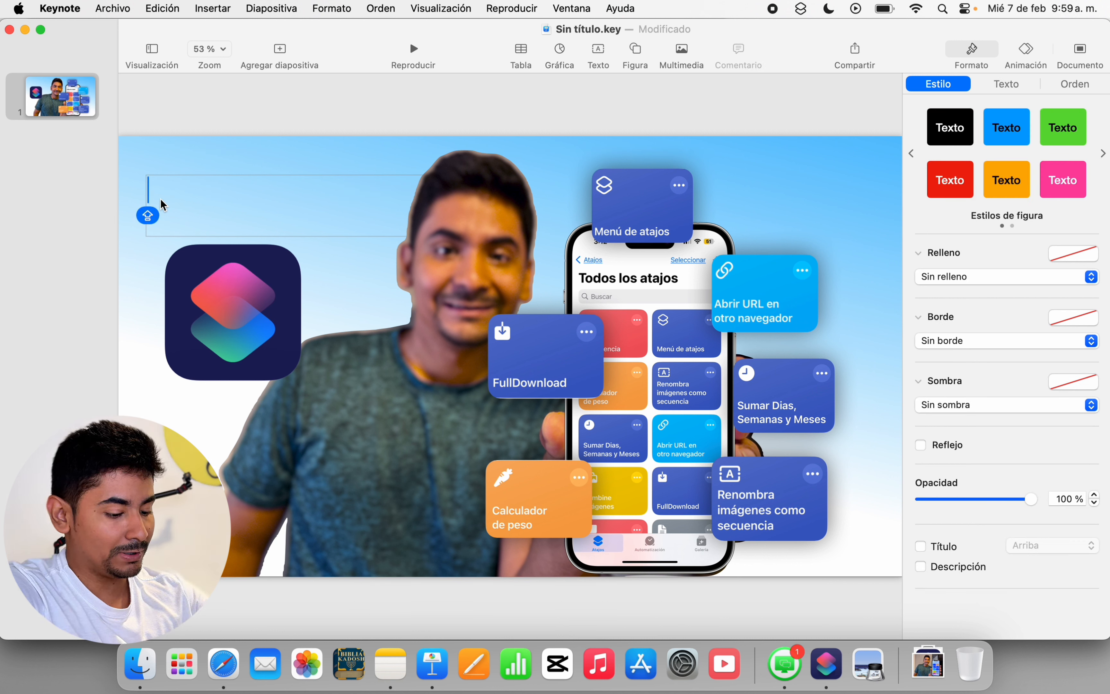
pyautogui.write('ATAJOS')
# - Apply the Título paragraph style and the Marker Felt font to the ATAJOS text
pyautogui.moveTo(235, 190); pyautogui.dragTo(112, 183)
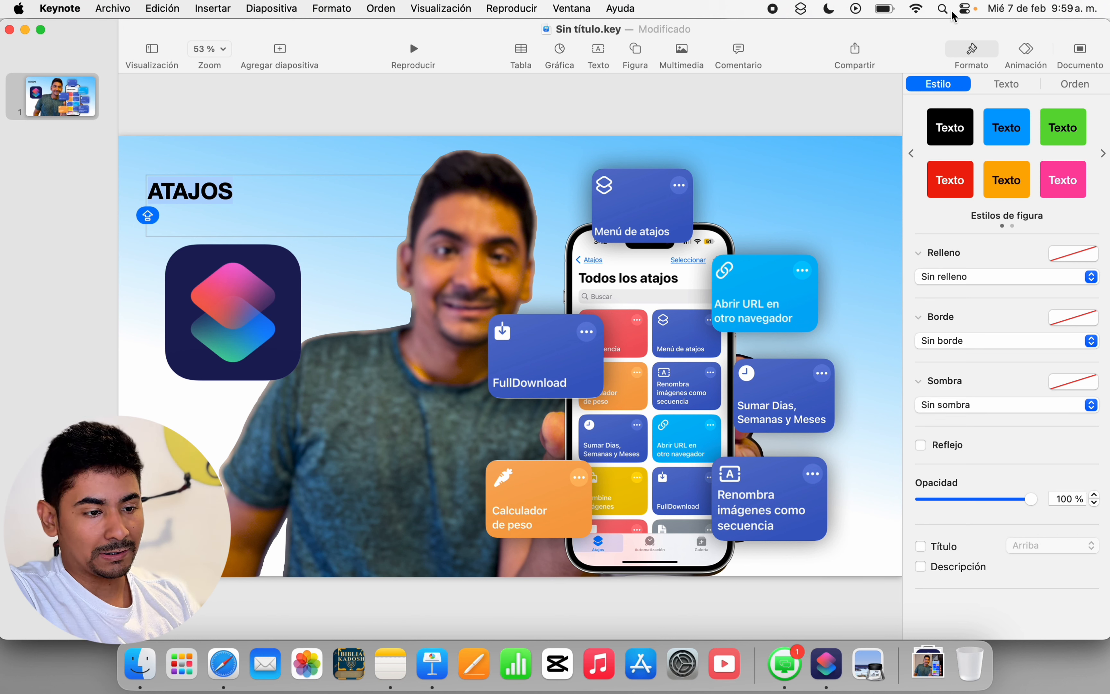
pyautogui.click(1006, 81)
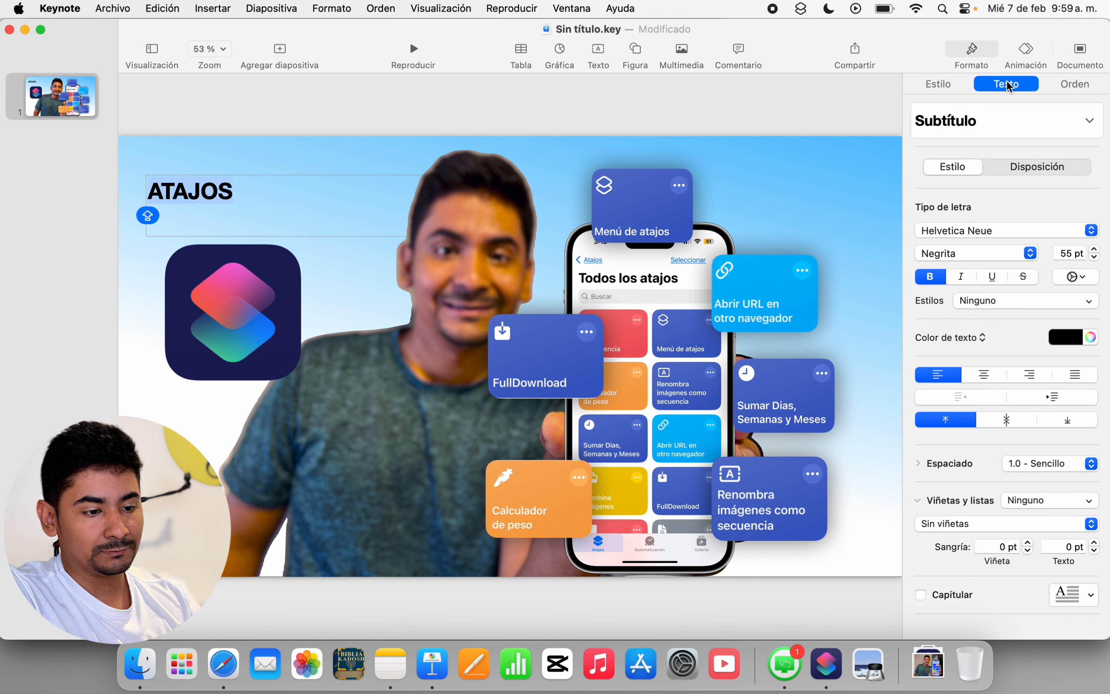
pyautogui.click(1043, 107)
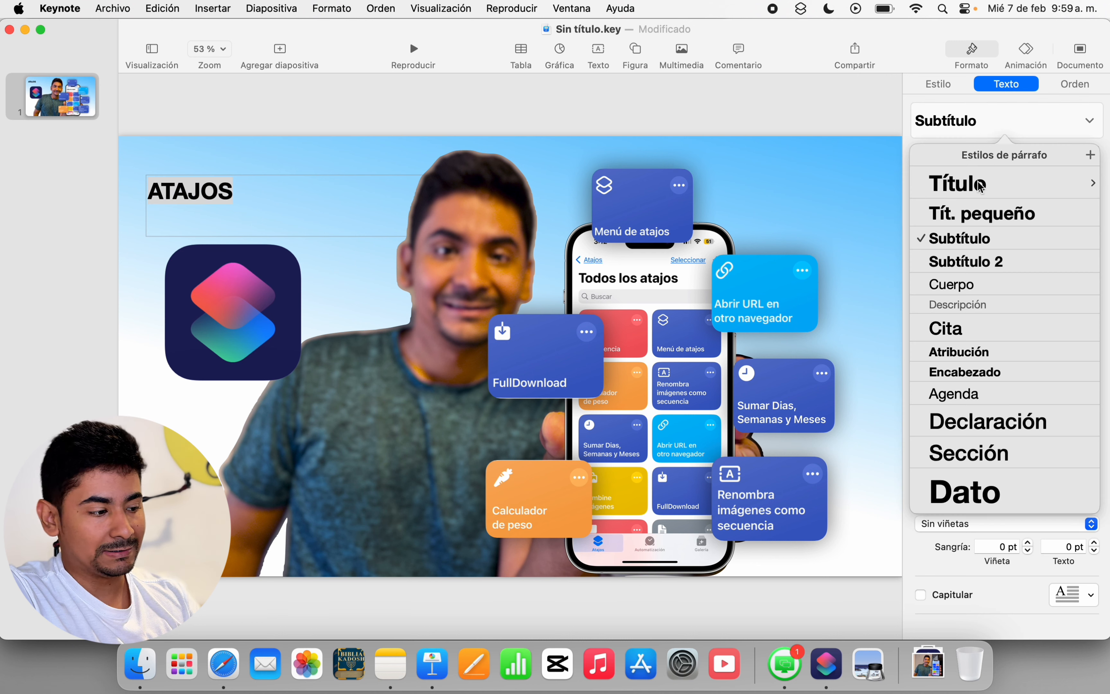
pyautogui.click(978, 181)
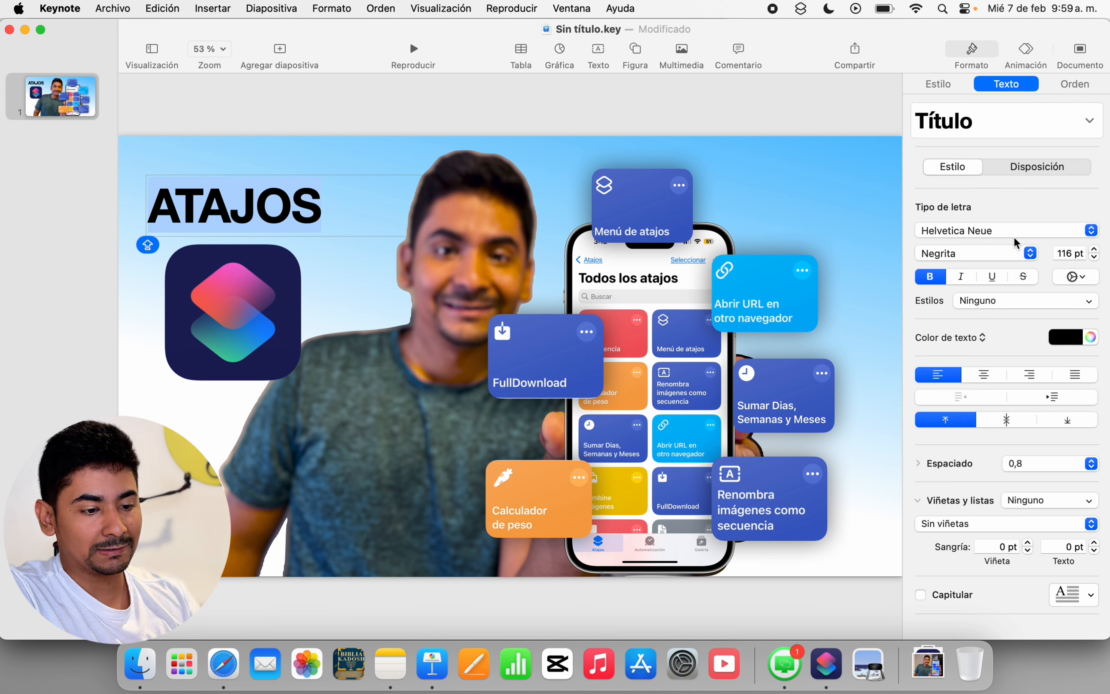
pyautogui.click(1031, 228)
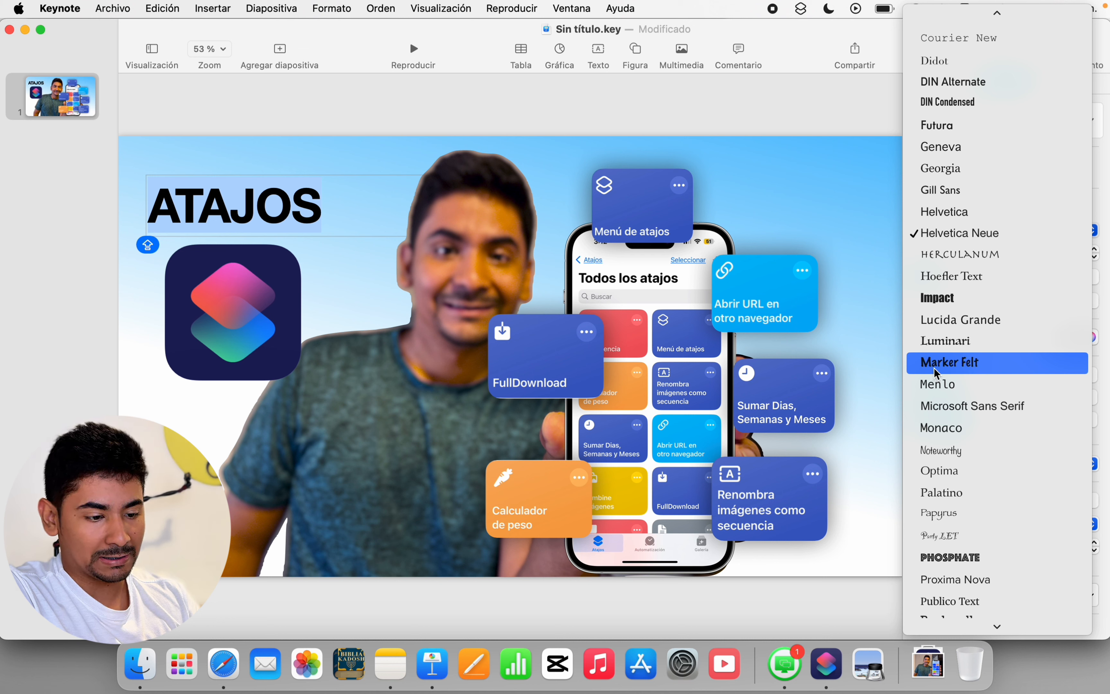
pyautogui.click(942, 365)
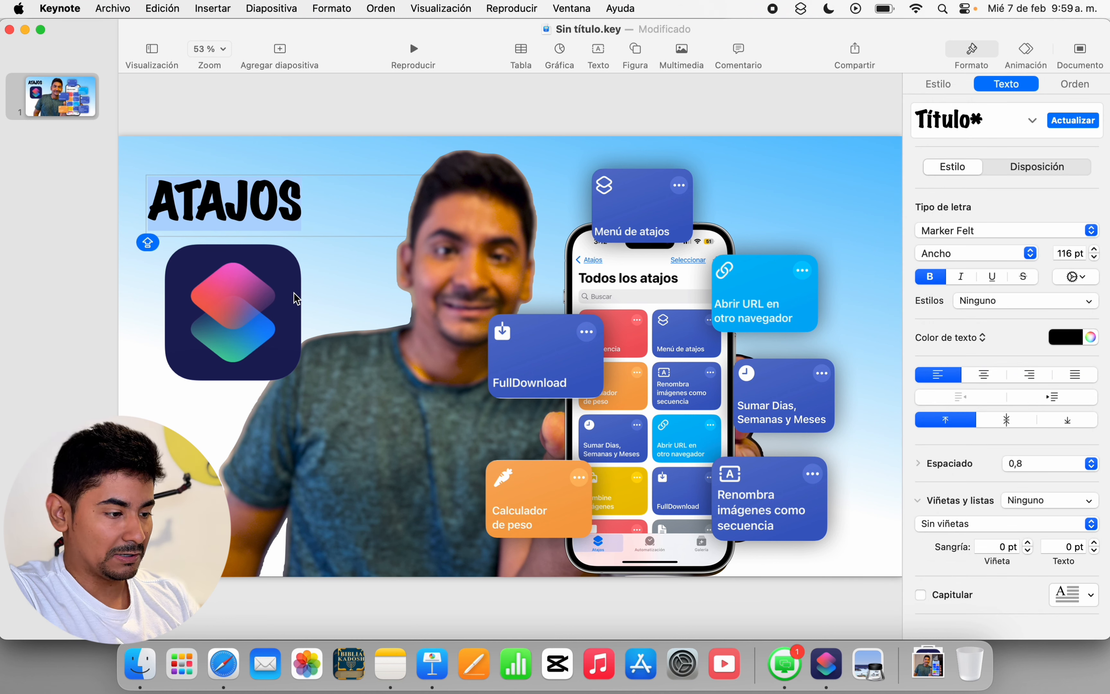
# - Narrow the ATAJOS text box to fit its word and nudge the Atajos icon closer beneath it
pyautogui.click(324, 270)
pyautogui.click(290, 219)
pyautogui.moveTo(431, 206); pyautogui.dragTo(311, 209)
pyautogui.click(367, 218)
pyautogui.moveTo(265, 315); pyautogui.dragTo(263, 307)
pyautogui.click(378, 264)
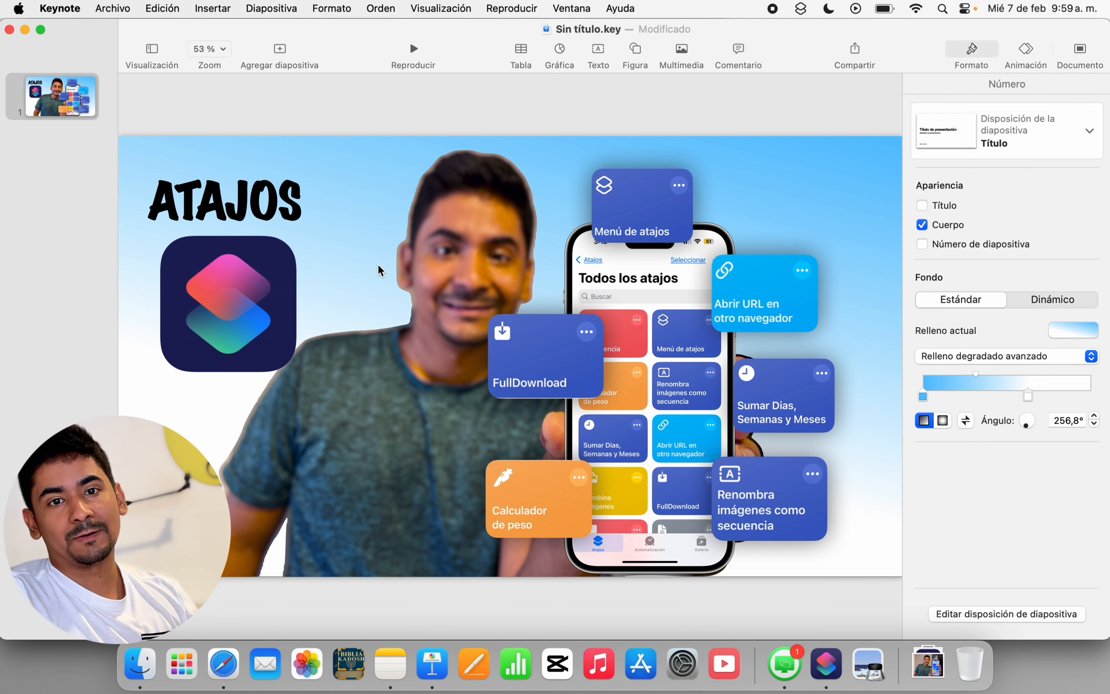